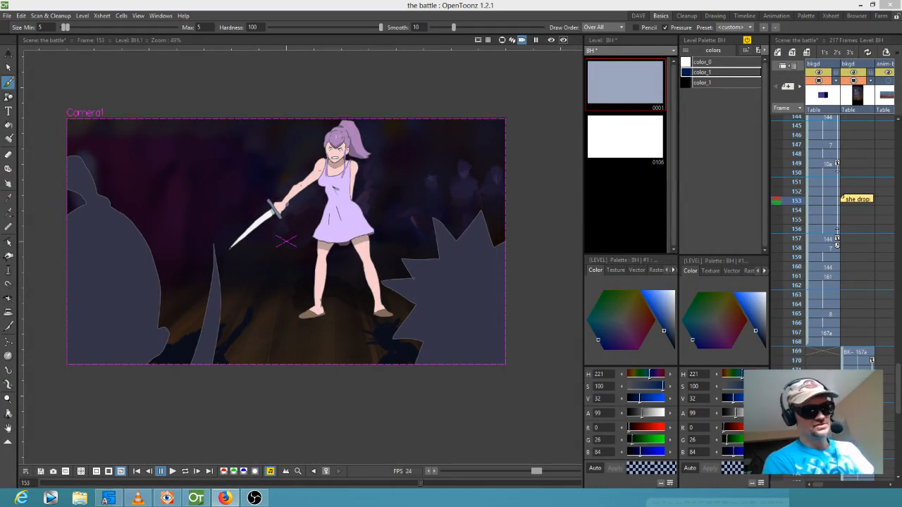
Scrub the Xsheet from frame 153 to frame 202 to review the battle scene up to the woman's close-up.
drag(796, 196, 788, 341)
scroll(796, 201, down, 5)
mouse_move(798, 127)
mouse_down()
mouse_move(798, 184)
mouse_move(774, 303)
mouse_move(790, 463)
mouse_up()
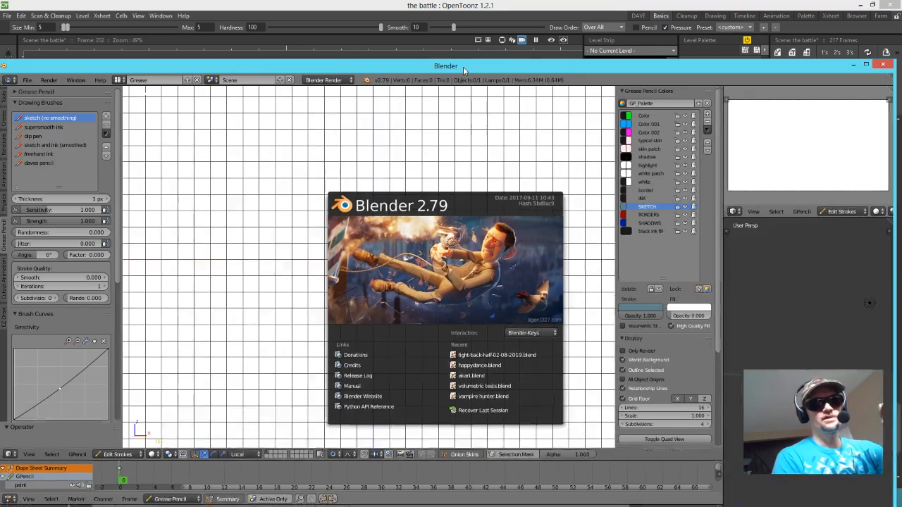
Switch to Blender, maximize its window and open the recent file fight-back-half-02-08-2019.blend.
double_click(463, 66)
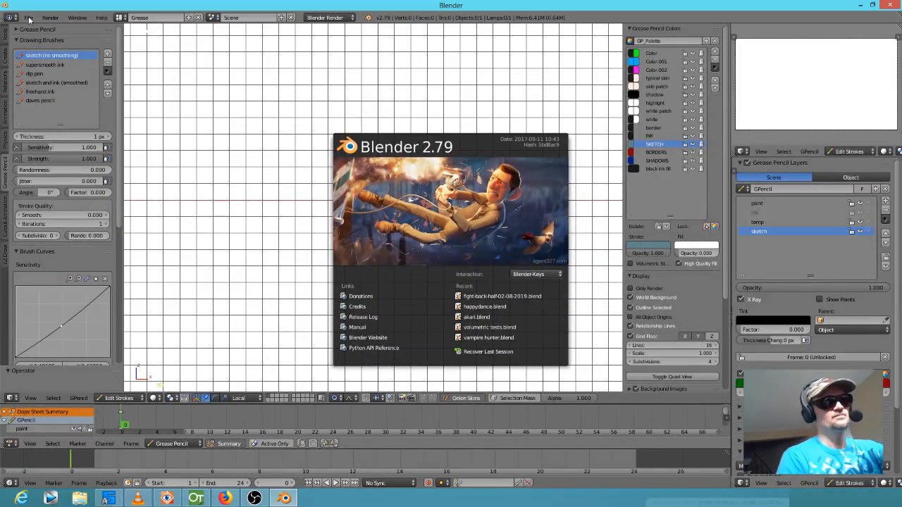
click(29, 19)
mouse_move(48, 50)
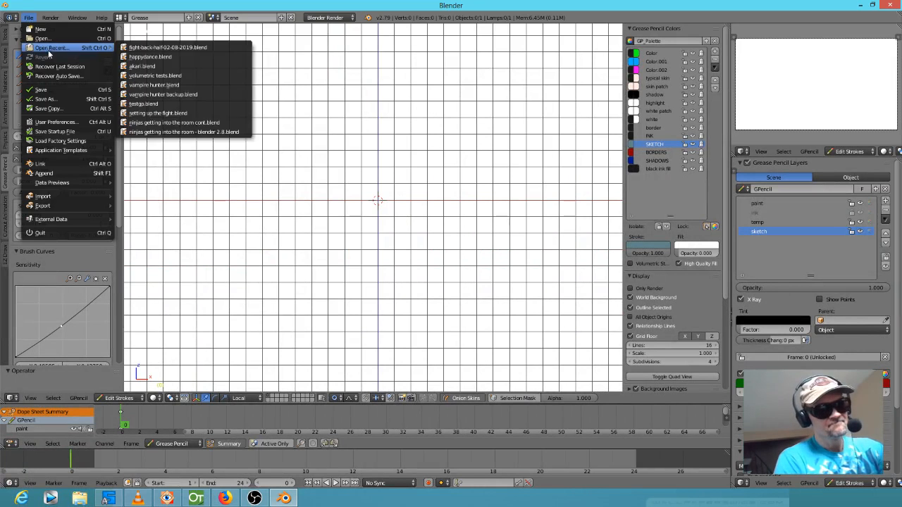
click(167, 48)
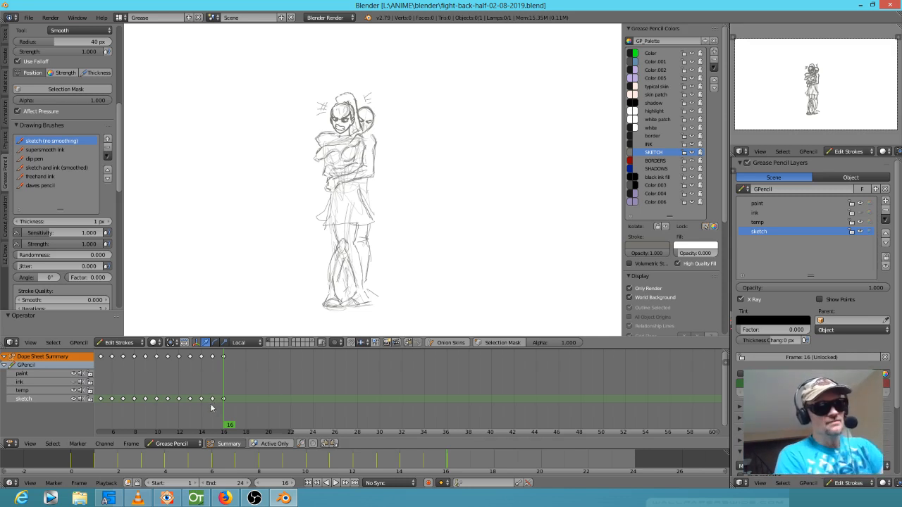
Scrub back through the storyboard sketches from frame 16 to frame 5, and play the sketches as an animation.
drag(215, 411, 168, 410)
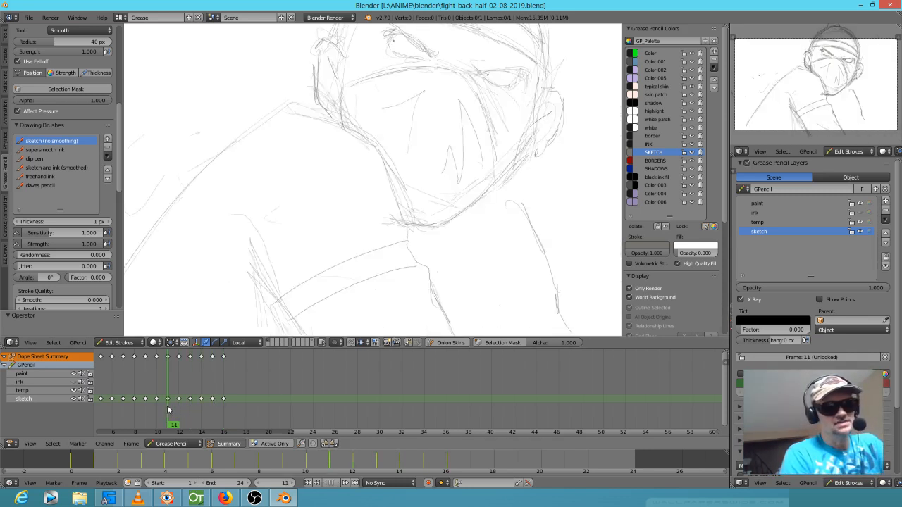
scroll(359, 249, down, 3)
scroll(365, 254, up, 2)
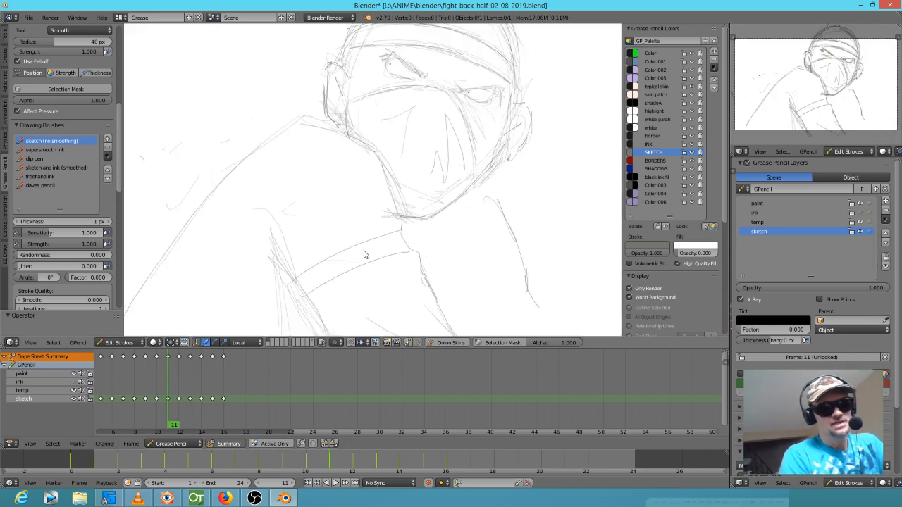
scroll(364, 254, down, 2)
click(148, 421)
mouse_move(149, 421)
mouse_down()
mouse_move(100, 416)
mouse_move(102, 409)
mouse_up()
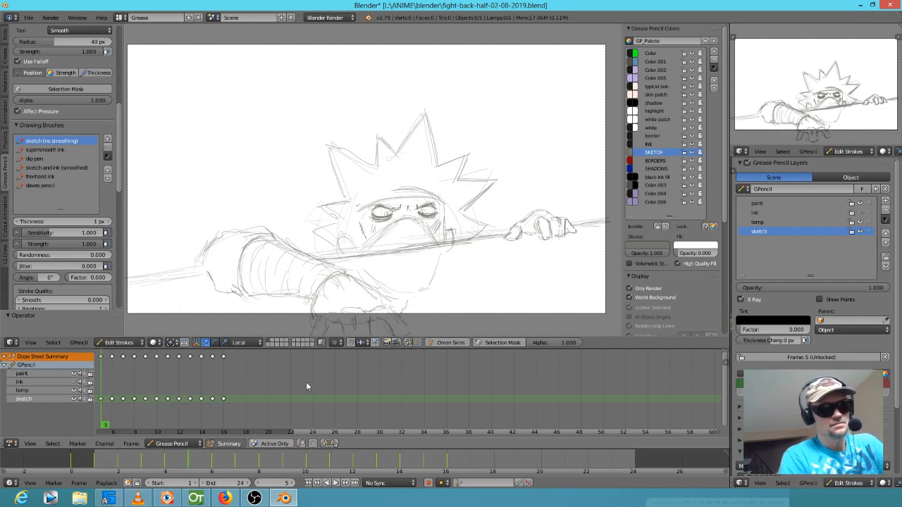
key(alt+a)
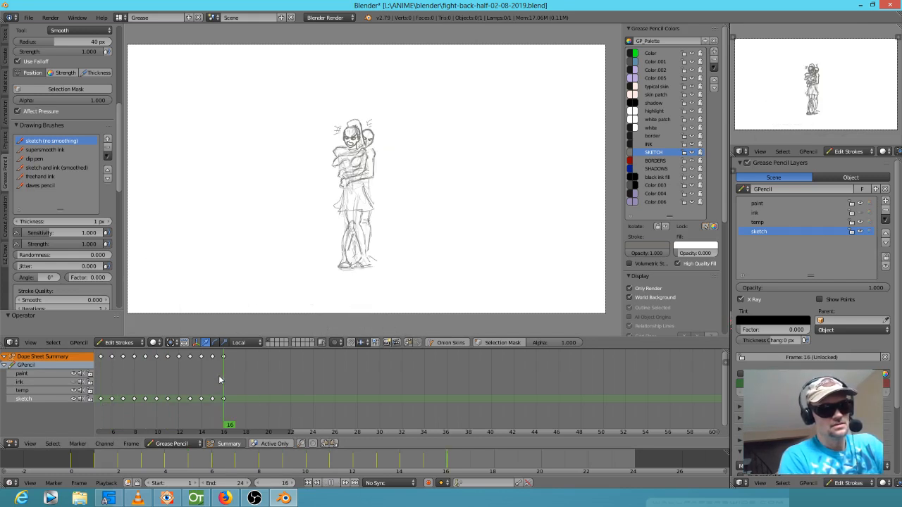
key(Escape)
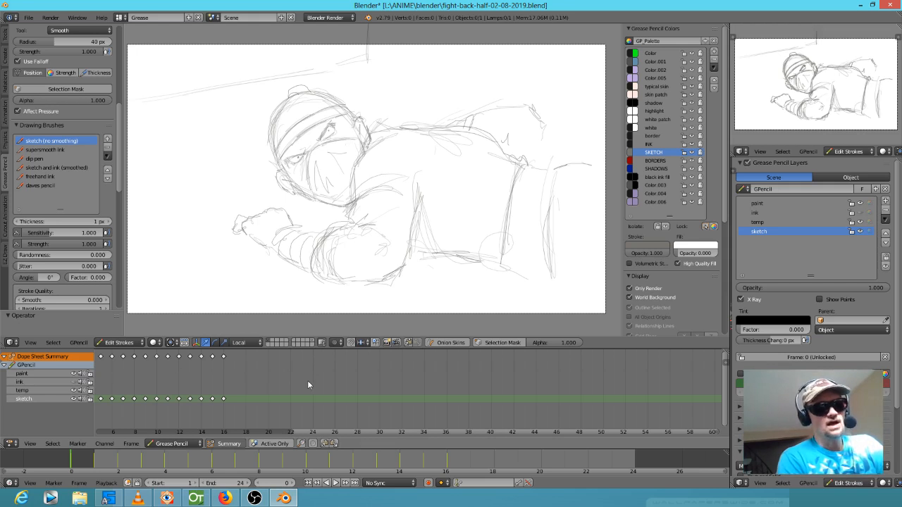
Select the paint channel in the dope sheet.
scroll(335, 380, down, 1)
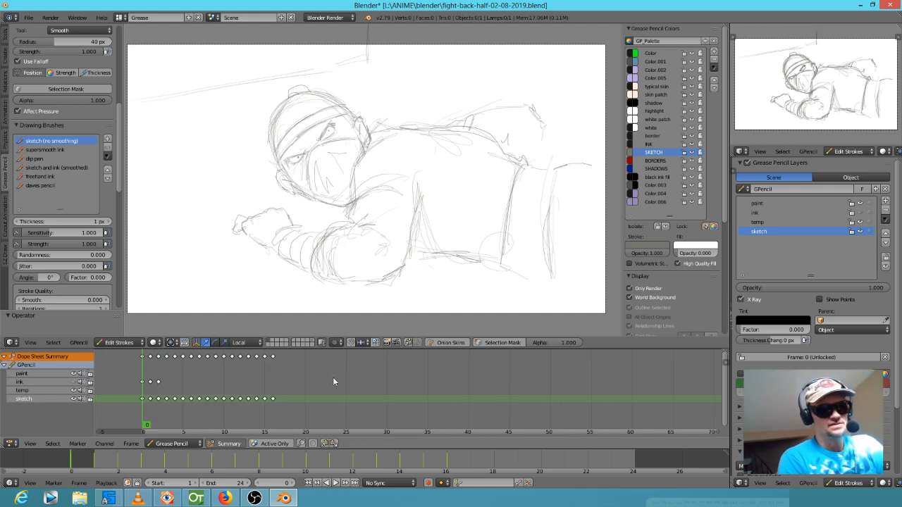
scroll(203, 379, down, 1)
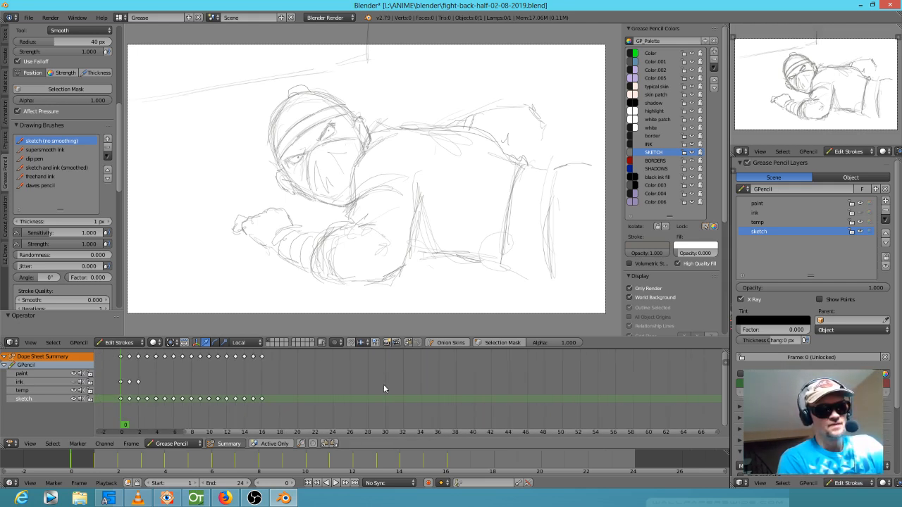
click(402, 376)
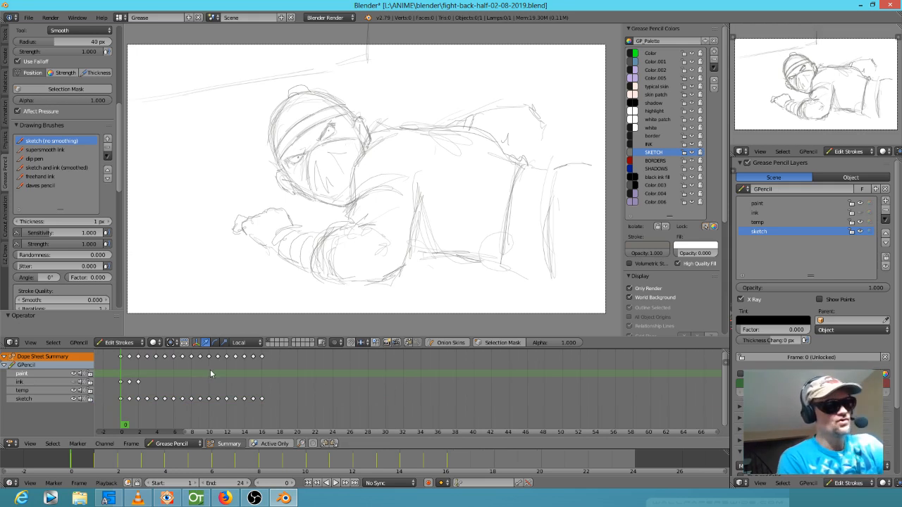
mouse_move(350, 173)
shift+middle_down()
mouse_move(351, 195)
mouse_move(353, 181)
shift+middle_up()
scroll(324, 401, up, 2)
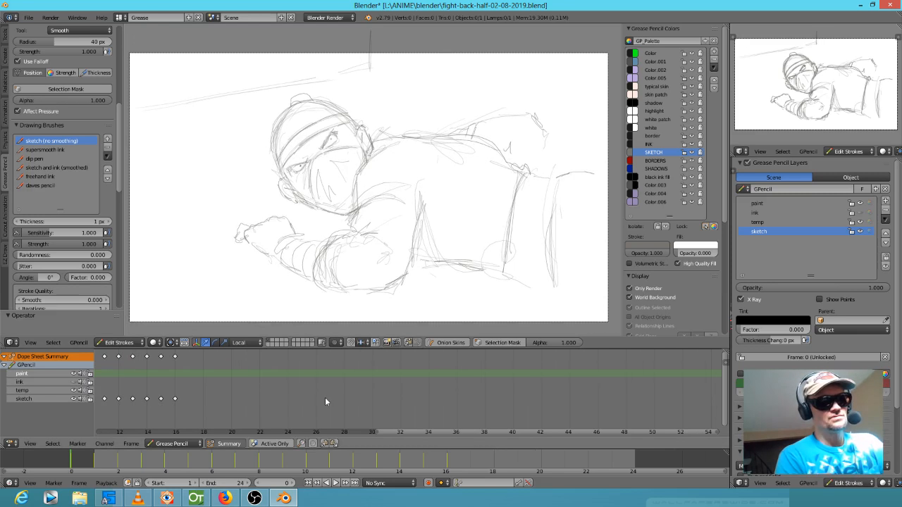
scroll(379, 410, down, 3)
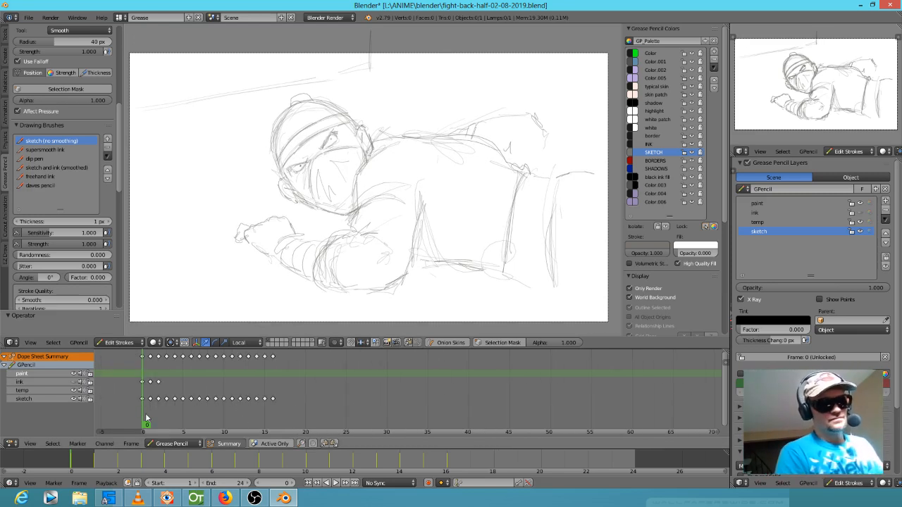
Switch to OpenToonz and scrub the battle scene around frames 202 to 206 to review the end of the finished part.
click(196, 498)
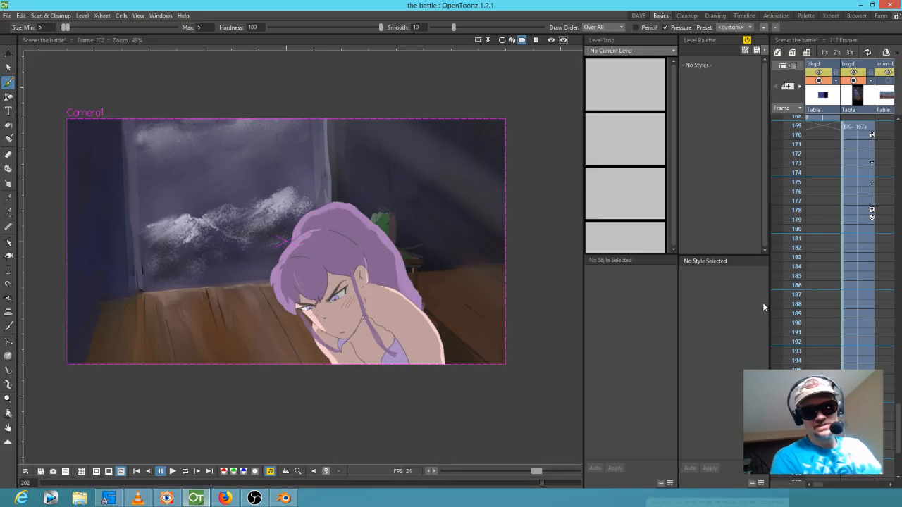
mouse_move(795, 226)
mouse_down()
mouse_move(795, 250)
mouse_move(803, 202)
mouse_move(795, 473)
mouse_up()
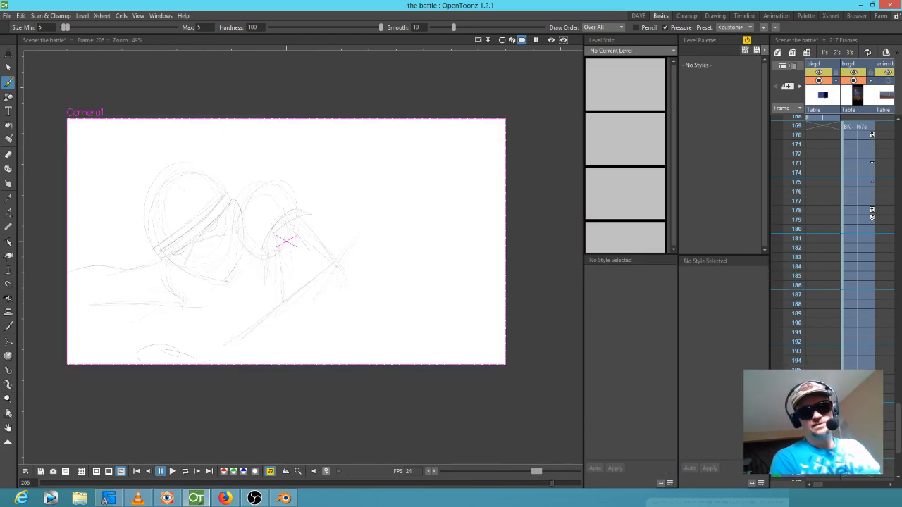
scroll(786, 324, down, 1)
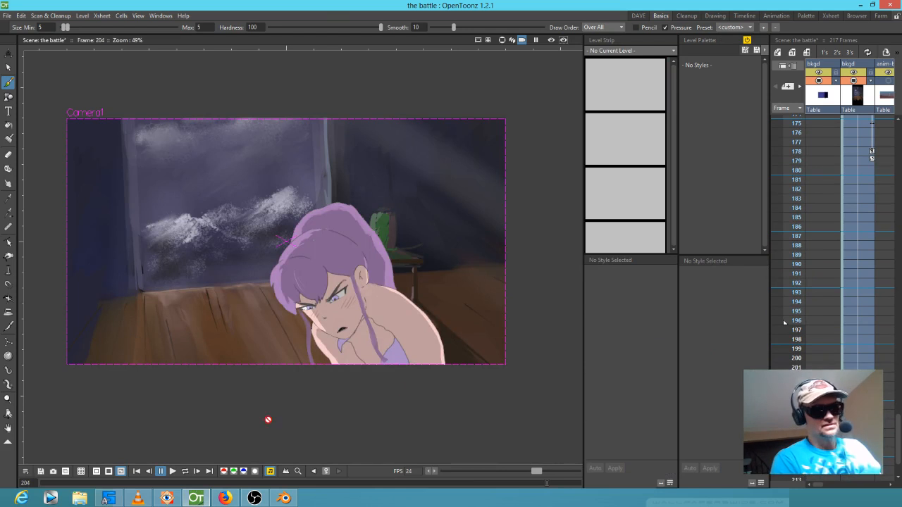
Switch to Blender and compare the close-up sketches on the first storyboard frames, from frame 0 onward.
click(283, 499)
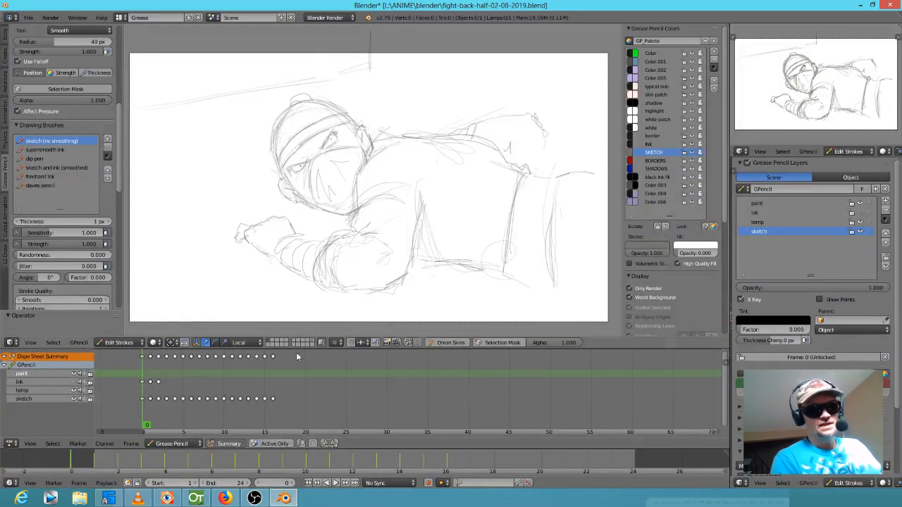
click(148, 379)
click(144, 378)
click(150, 380)
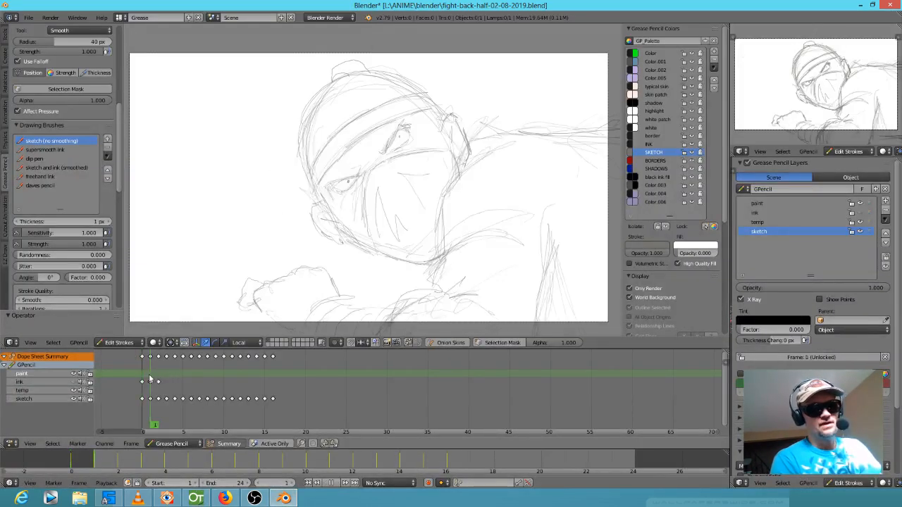
click(157, 379)
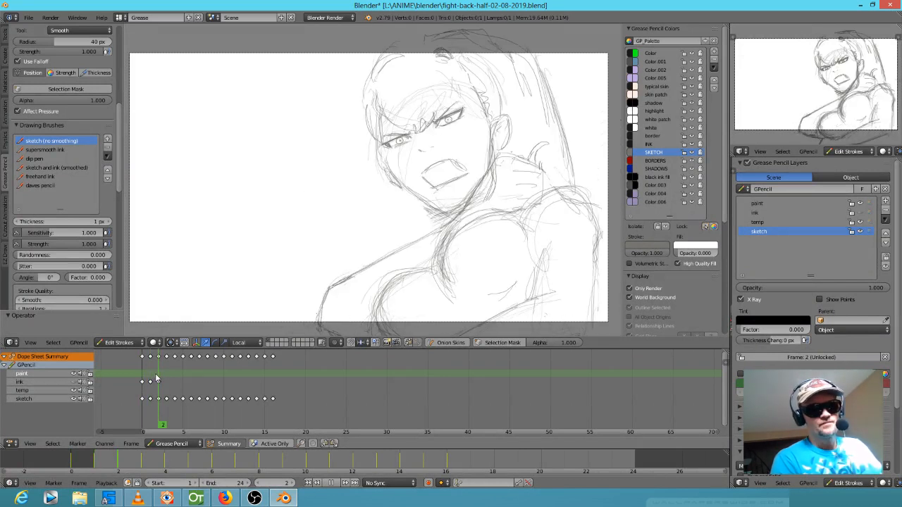
click(151, 380)
click(158, 380)
click(166, 380)
click(151, 381)
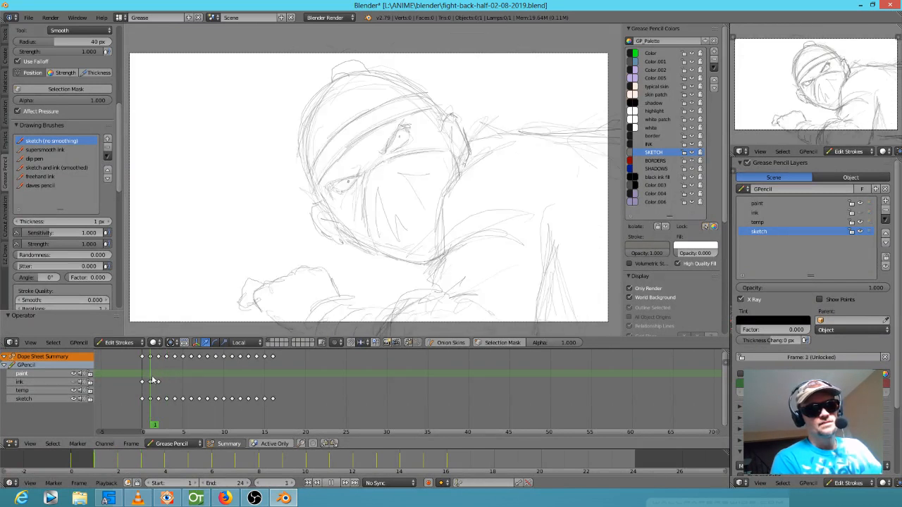
Step forward through the storyboard sketches up to frame 8, comparing frames 6 and 7 along the way.
click(159, 380)
click(167, 380)
click(171, 381)
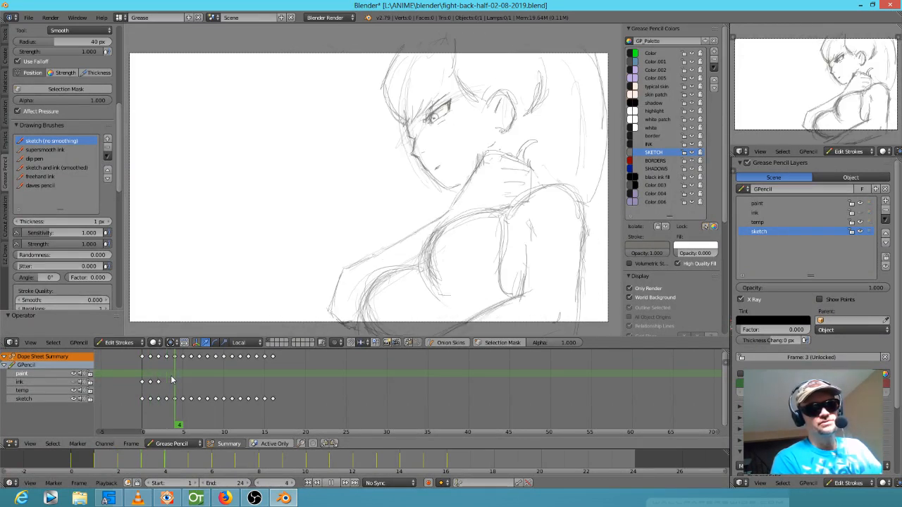
click(181, 381)
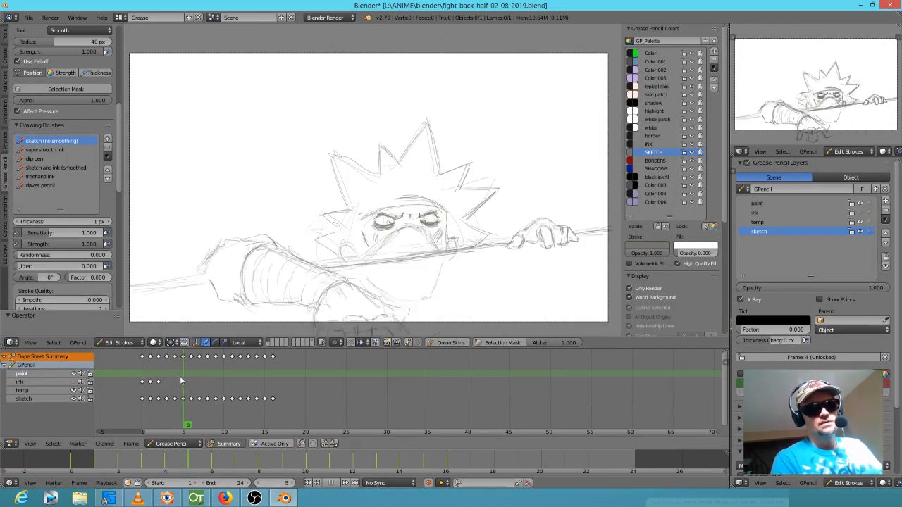
click(190, 381)
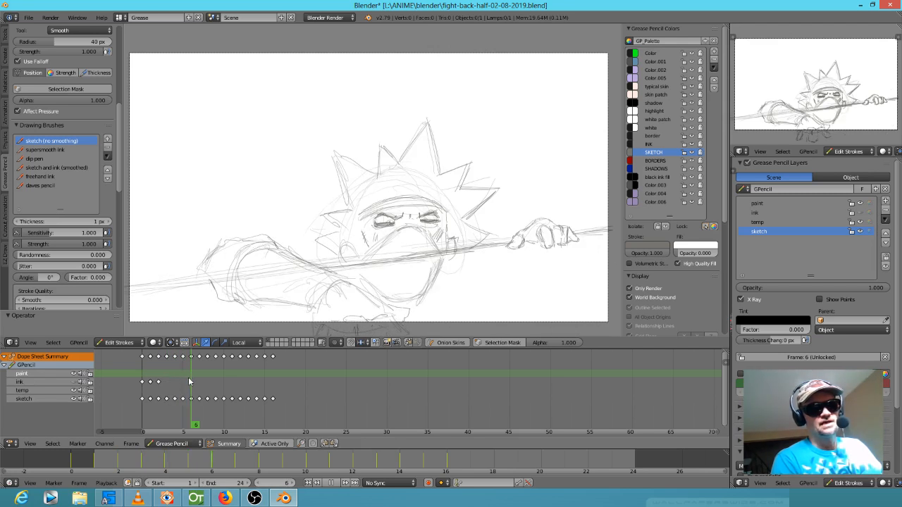
click(198, 383)
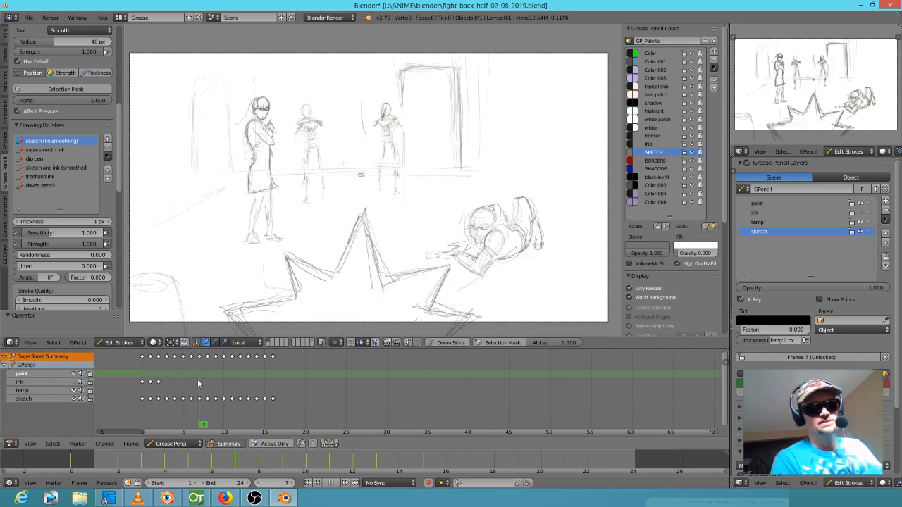
click(192, 385)
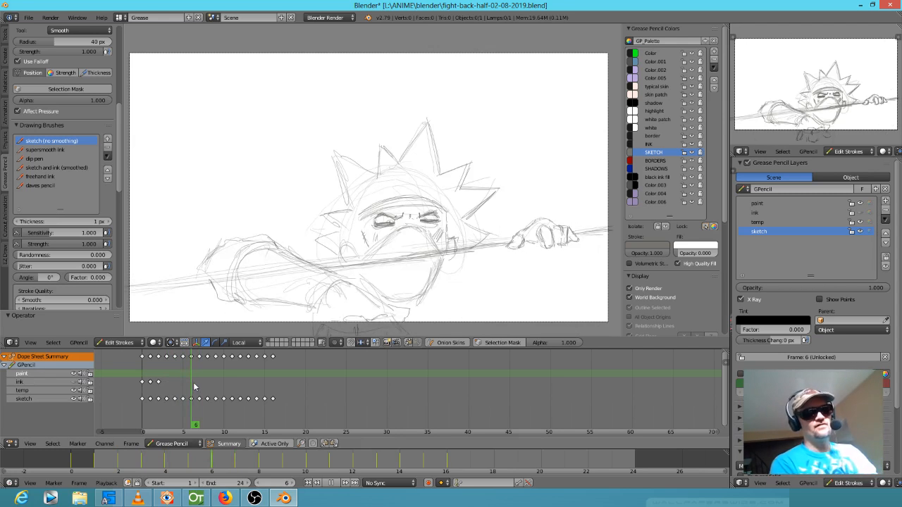
click(197, 387)
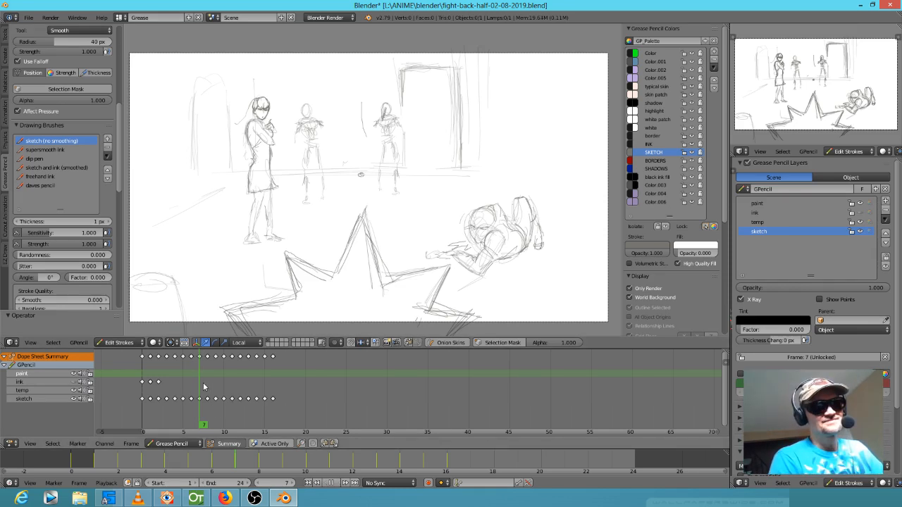
click(208, 386)
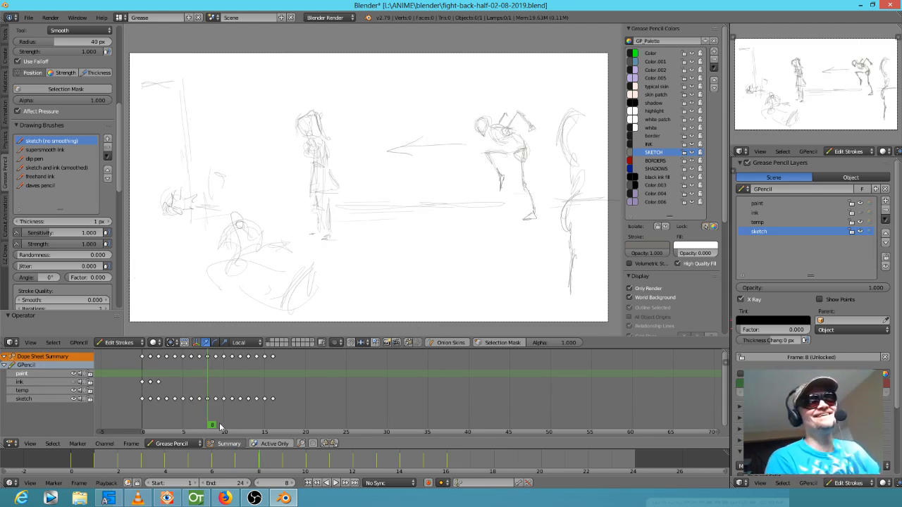
Go back to the wide shot on frame 7 and review the preceding storyboard sketches with scrubbing and playback.
click(201, 388)
key(alt+a)
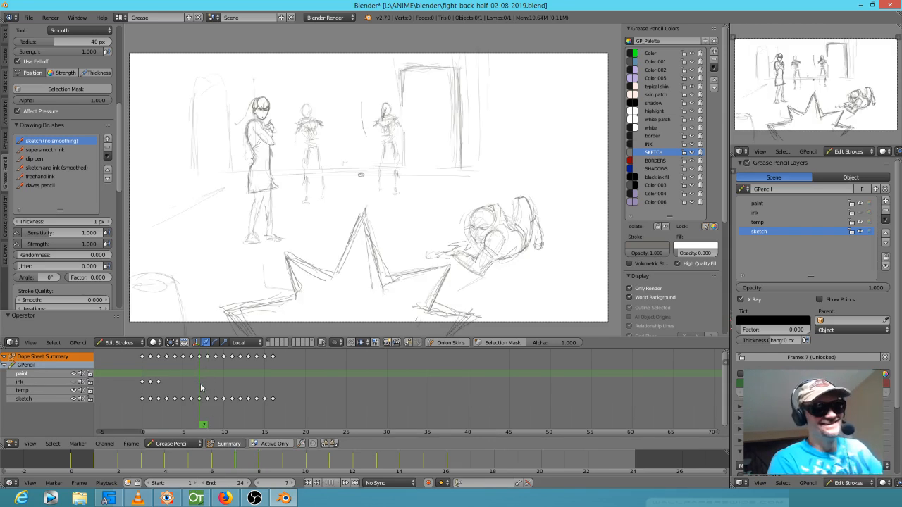
mouse_move(206, 387)
mouse_down()
mouse_move(177, 378)
mouse_move(187, 381)
mouse_up()
key(alt+a)
scroll(185, 386, up, 2)
middle_drag(106, 395, 351, 390)
Go to frame 4 and darken the woman's eye and upper lashes with freehand sketch strokes.
click(340, 382)
mouse_move(339, 382)
mouse_down()
mouse_move(358, 384)
mouse_move(288, 372)
mouse_move(298, 367)
mouse_move(289, 380)
mouse_move(304, 380)
mouse_move(287, 371)
mouse_move(304, 377)
mouse_up()
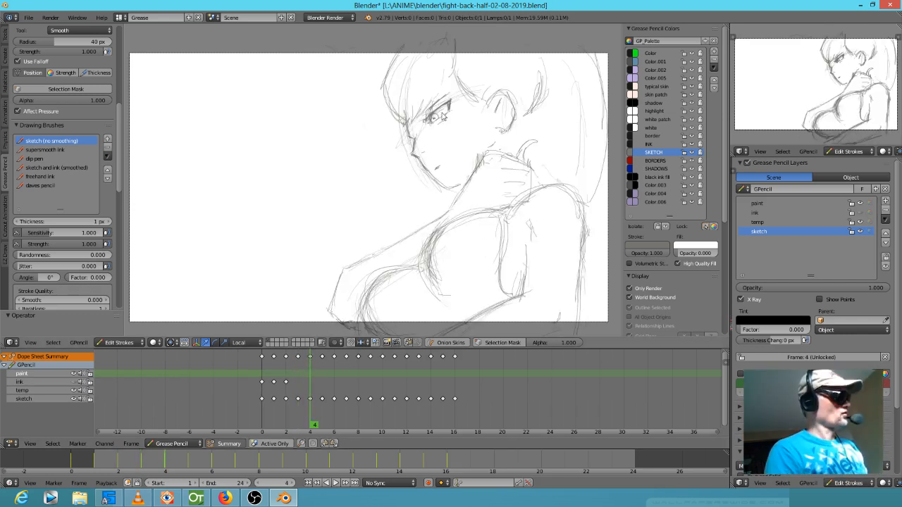
scroll(449, 115, up, 4)
shift+middle_drag(497, 74, 276, 242)
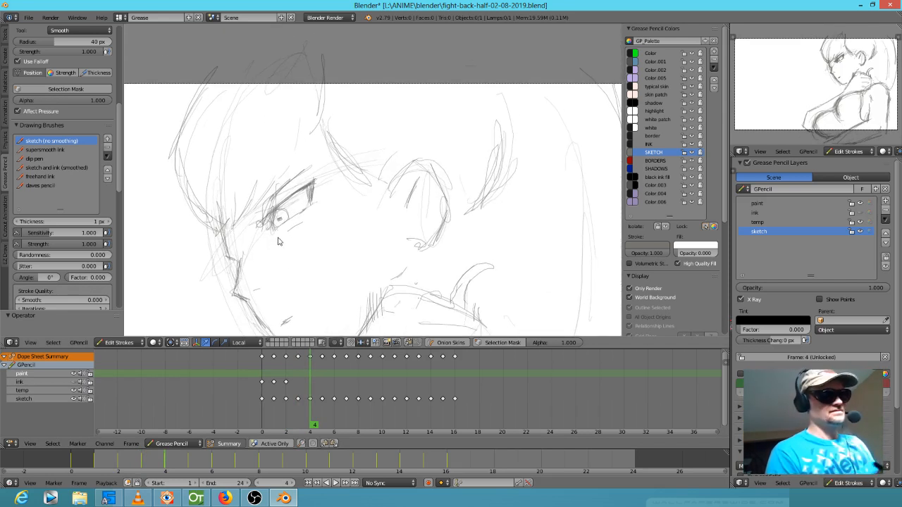
key(d)
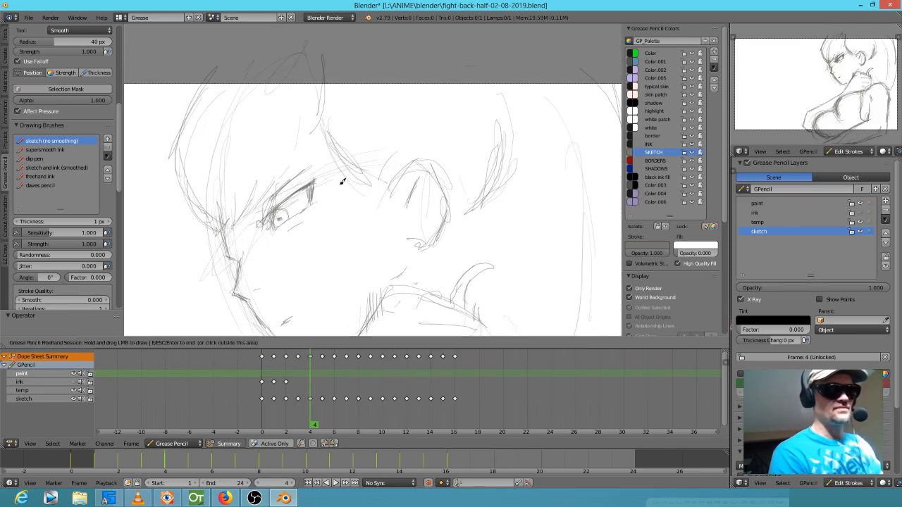
mouse_move(276, 210)
mouse_down()
mouse_move(270, 217)
mouse_move(294, 184)
mouse_move(266, 221)
mouse_move(301, 178)
mouse_move(299, 188)
mouse_move(209, 230)
mouse_move(229, 235)
mouse_move(256, 207)
mouse_move(260, 214)
mouse_up()
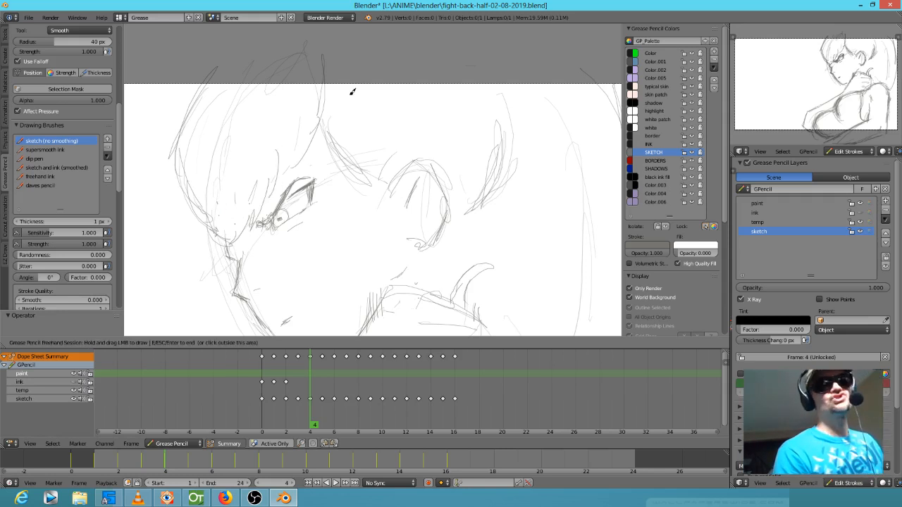
Erase the stray construction lines around the woman's fringe and forehead in the frame 4 close-up sketch.
mouse_move(196, 177)
mouse_down()
mouse_move(185, 126)
mouse_move(181, 174)
mouse_up()
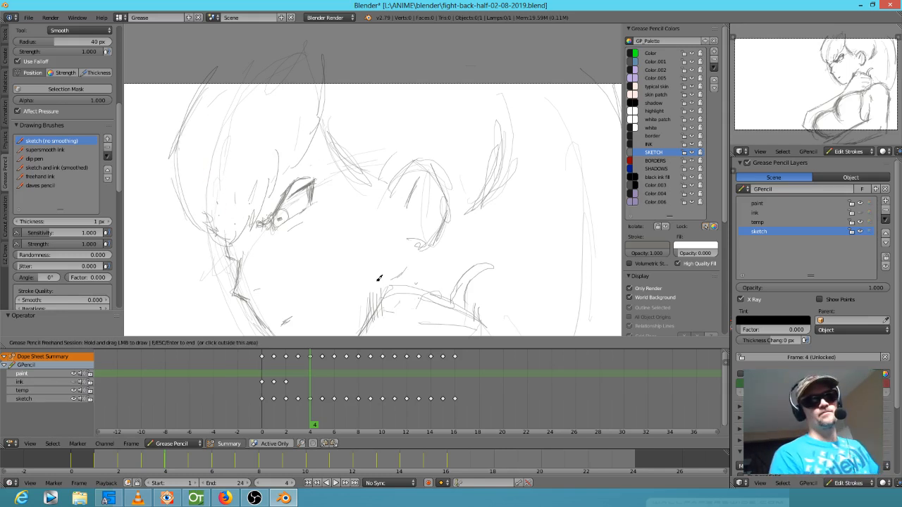
drag(210, 143, 212, 229)
drag(177, 141, 205, 237)
drag(222, 243, 232, 238)
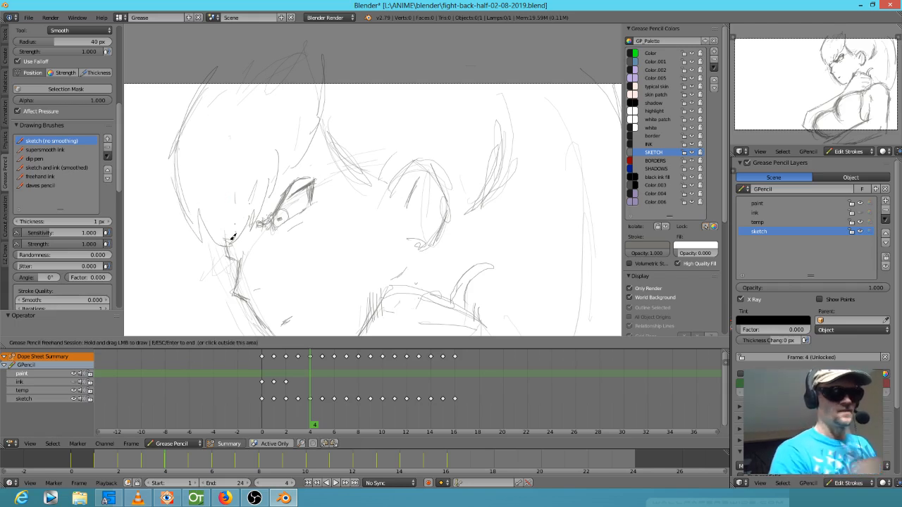
Compare the close-up on frame 4 with its neighbouring sketches between frames 3 and 7, ending on frame 5.
scroll(295, 229, down, 3)
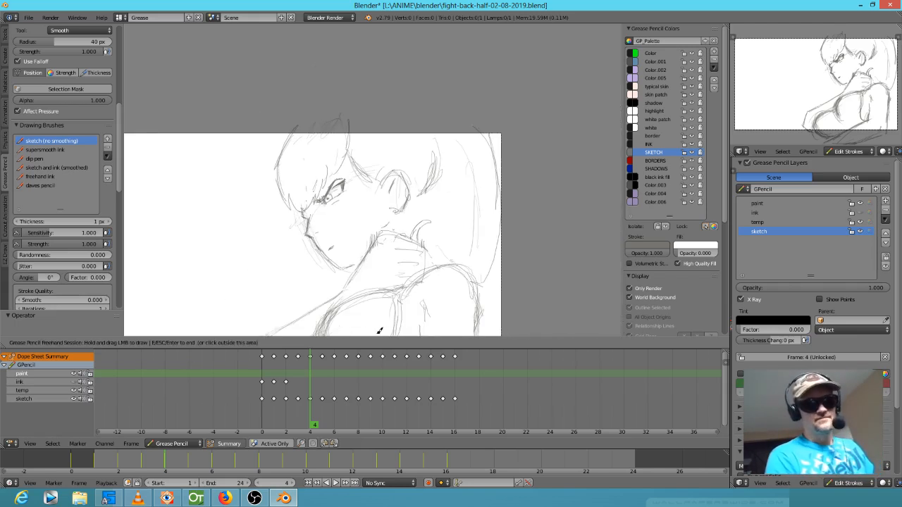
key(Left)
key(Right)
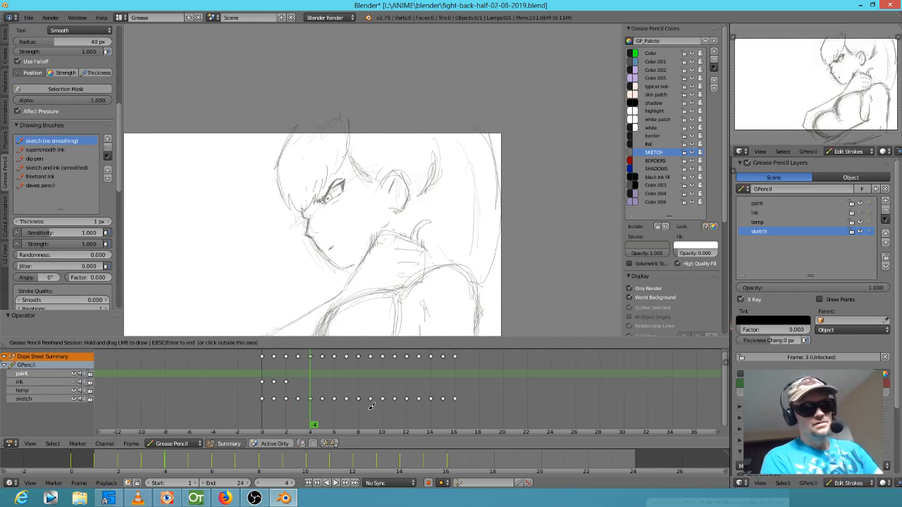
shift+middle_drag(439, 256, 549, 169)
key(Right)
key(Left)
scroll(489, 172, down, 1)
key(Right)
key(Left)
key(Right)
key(Right)
key(Right)
key(Left)
key(Left)
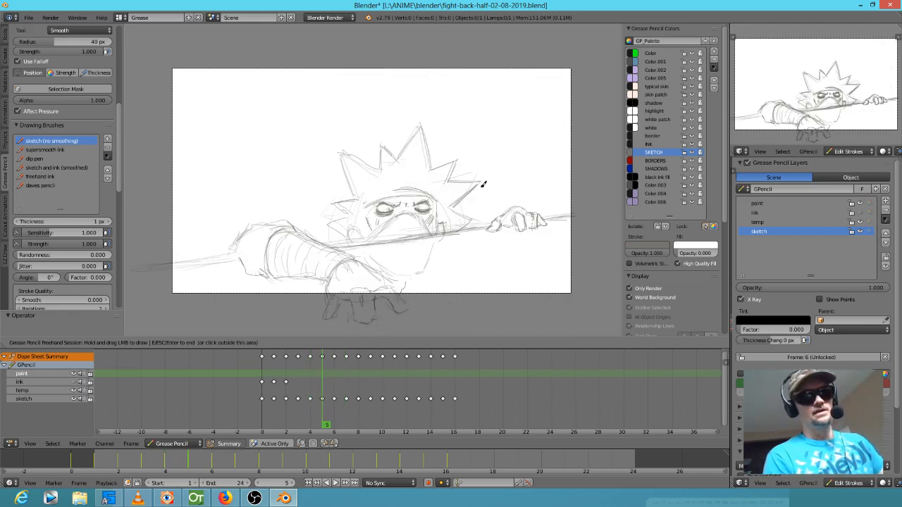
Step forward from frame 5 to frame 9, comparing the wide shots of the approaching fighter on frames 7 to 9.
key(Right)
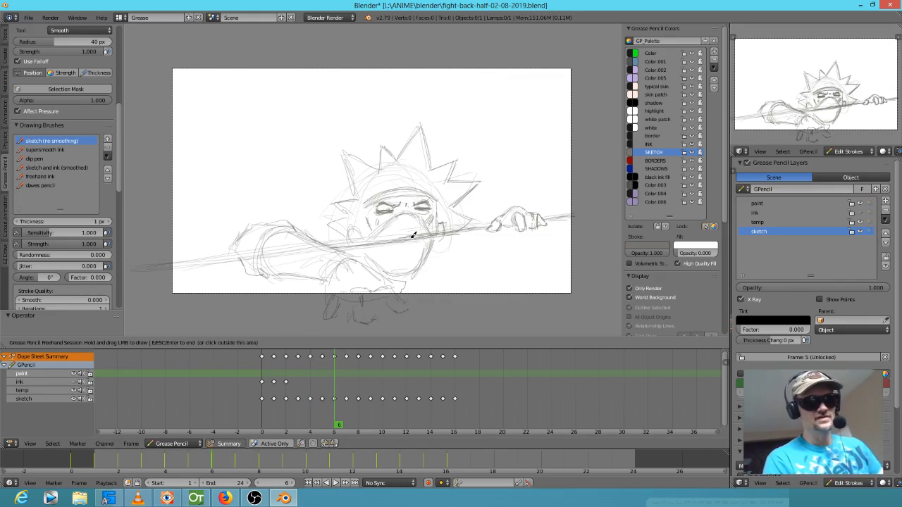
key(Right)
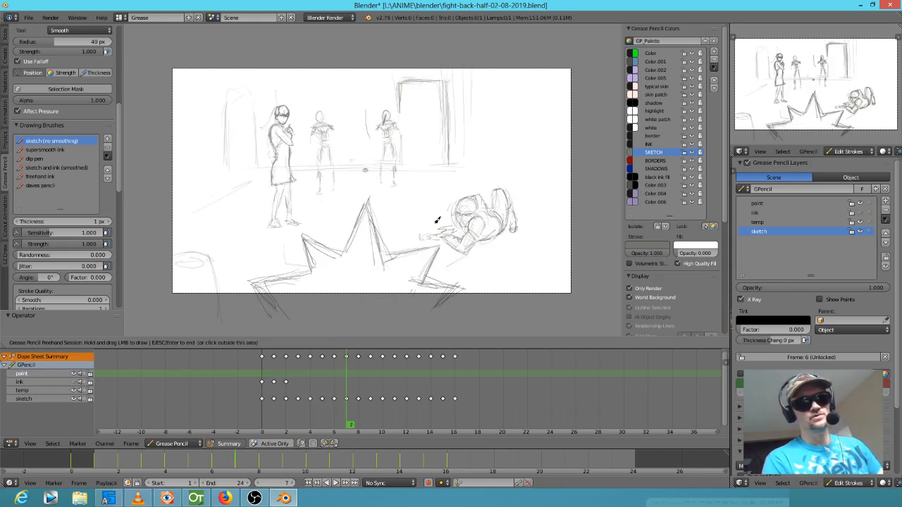
key(Right)
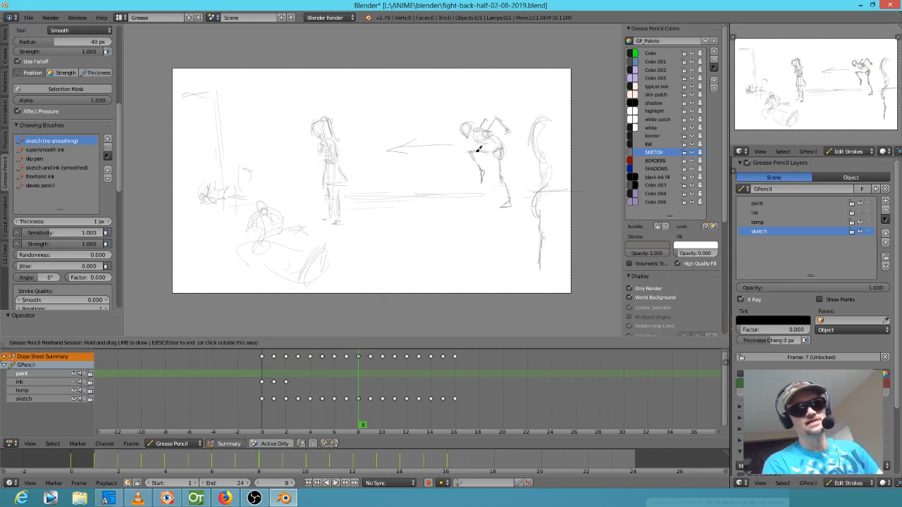
key(Right)
key(Left)
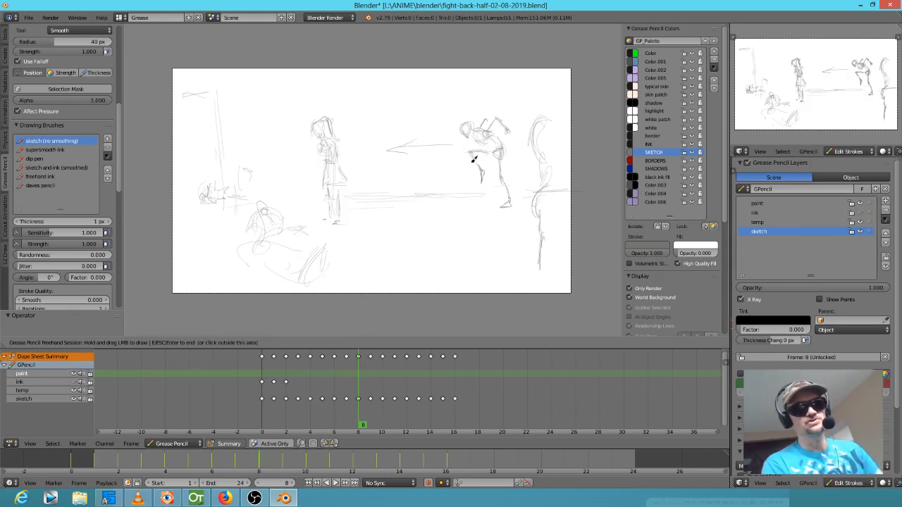
key(Left)
key(Right)
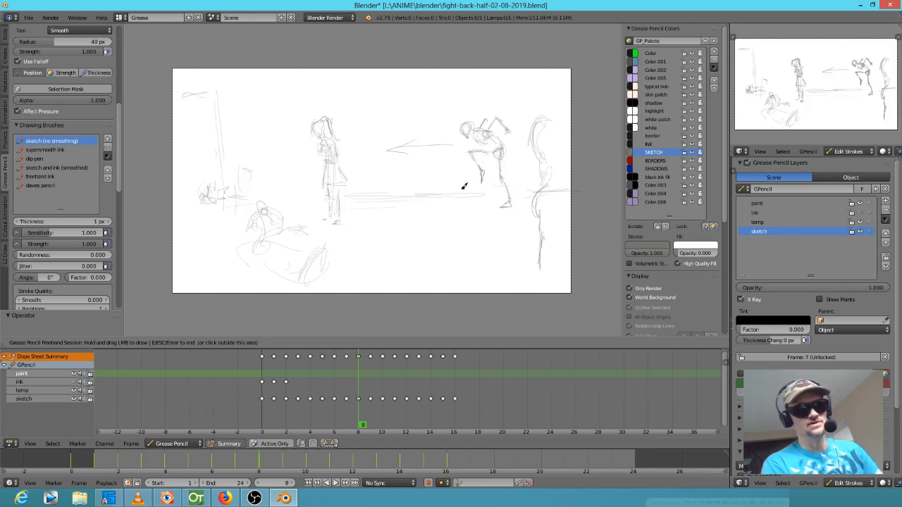
key(Right)
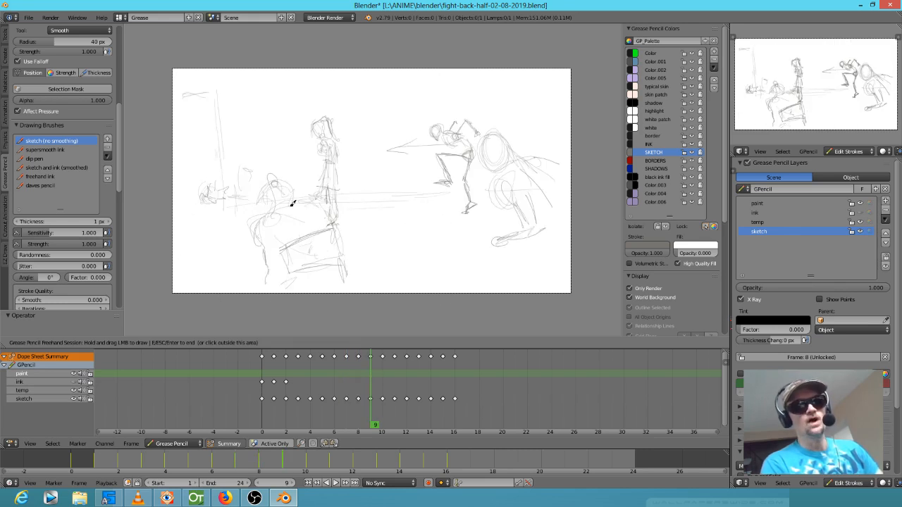
mouse_move(269, 188)
mouse_down()
mouse_move(292, 177)
mouse_move(302, 188)
mouse_up()
Review the remaining storyboard sketches up to frame 16, flipping between frames 8 to 11 and frames 12 and 13.
key(Right)
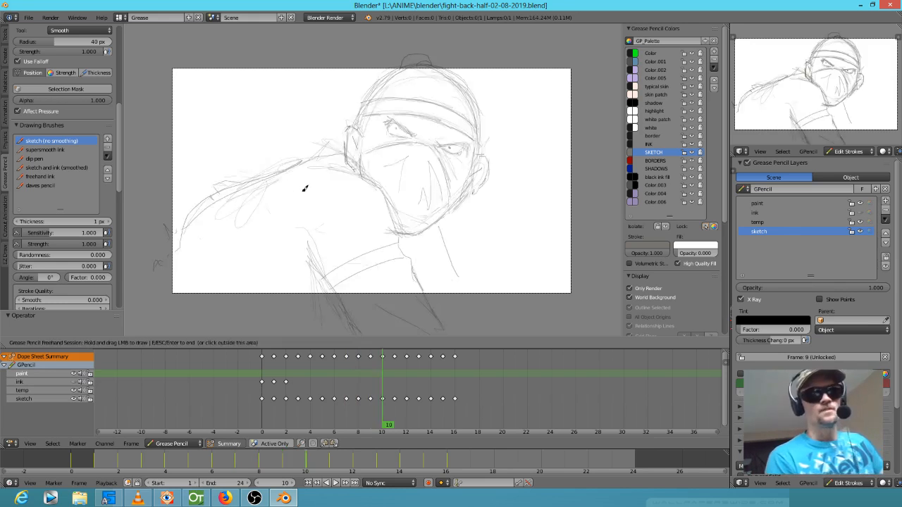
key(Left)
key(Left)
key(Right)
key(Right)
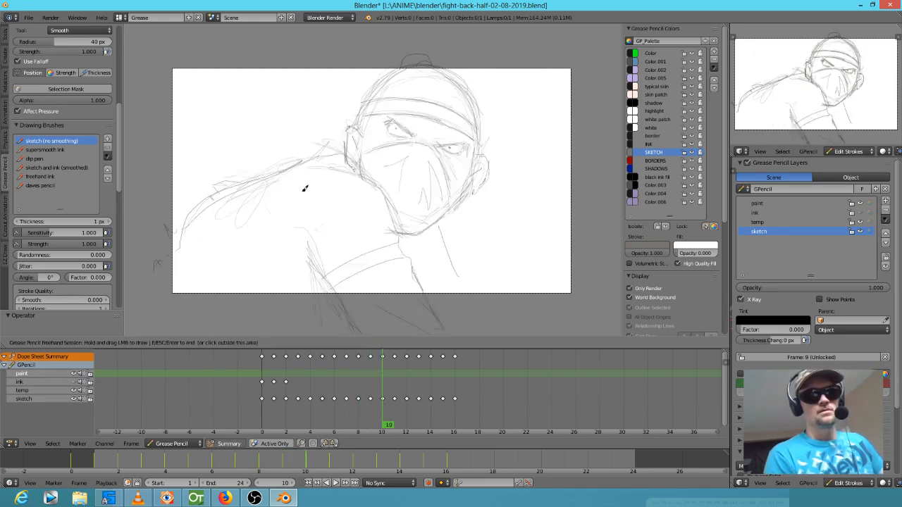
key(Right)
key(Left)
key(Right)
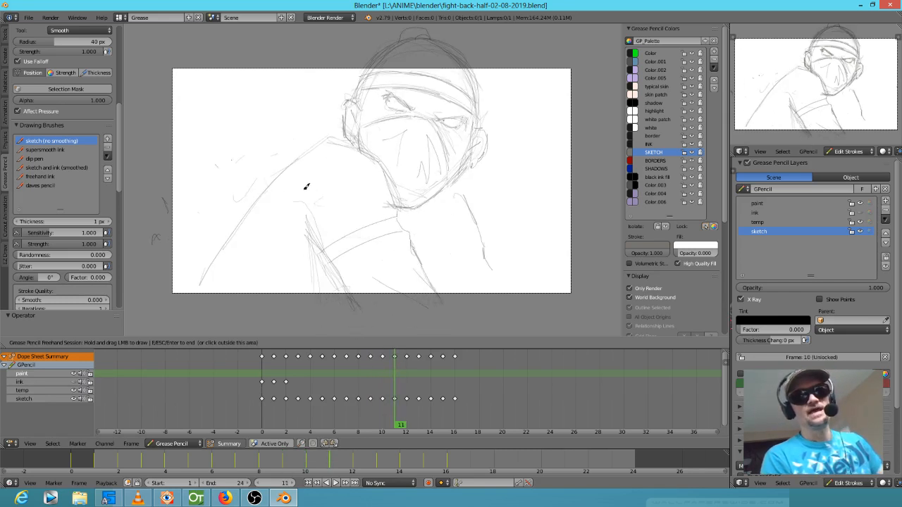
key(Left)
key(Right)
key(Right)
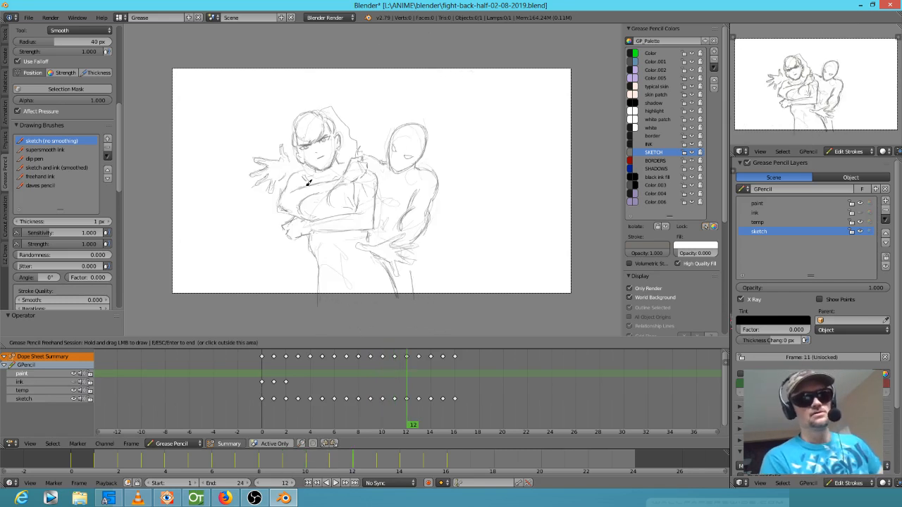
key(Right)
key(Left)
key(Right)
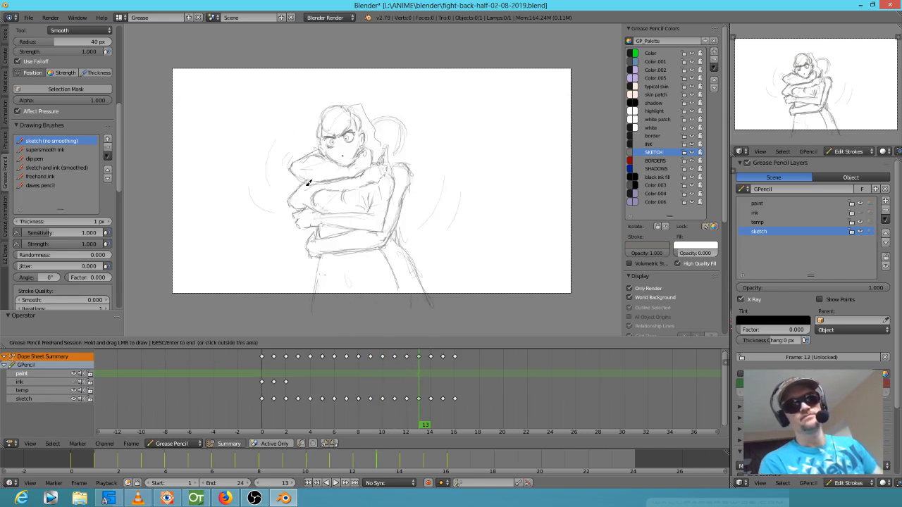
key(Right)
key(Right)
key(Right)
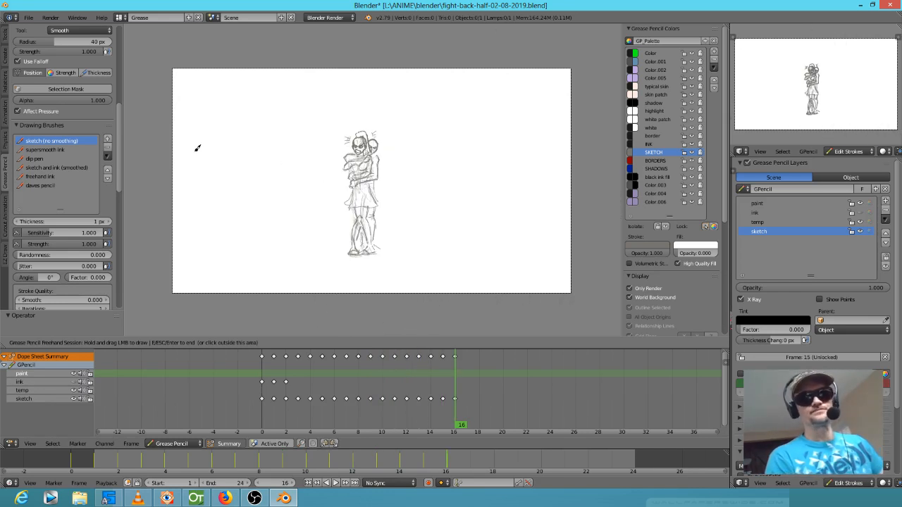
Step back through the storyboard from frame 16 to frame 4.
key(Left)
key(Left)
key(Left)
key(Left)
key(Left)
key(Left)
key(Left)
key(Left)
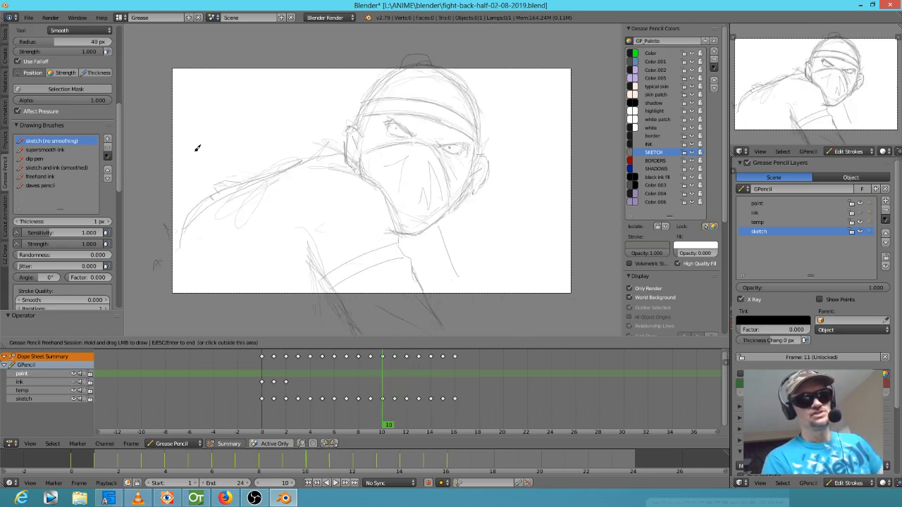
key(Left)
key(Left)
key(Left)
key(Left)
Flip between frames 5 and 6 to compare the two poses of the masked fighter holding the staff.
key(Right)
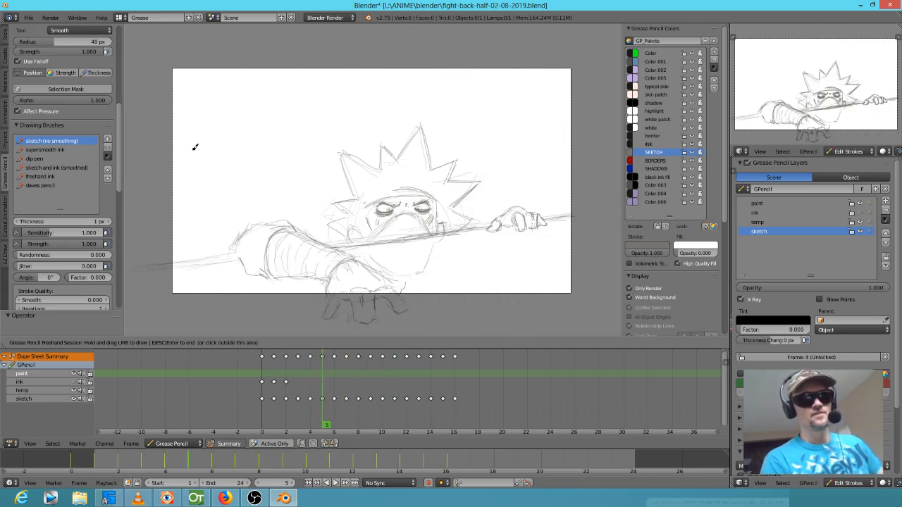
key(Left)
key(Right)
key(Right)
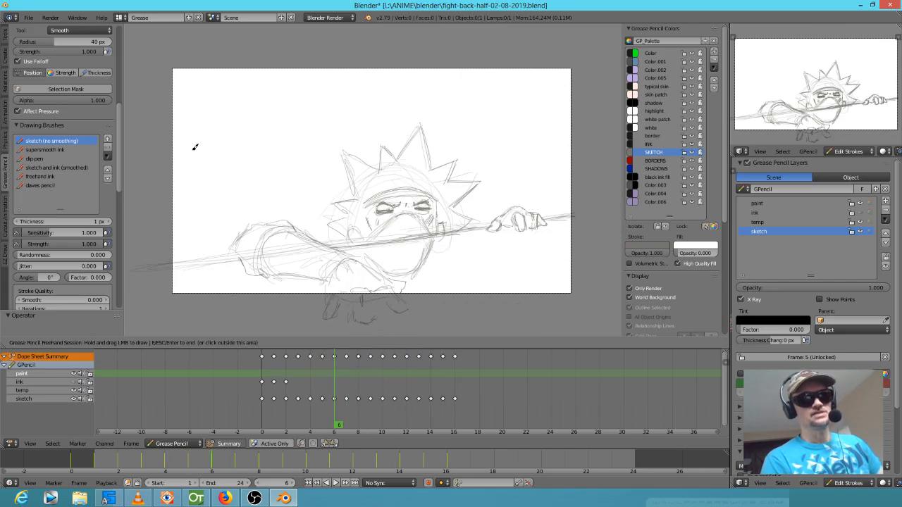
key(Left)
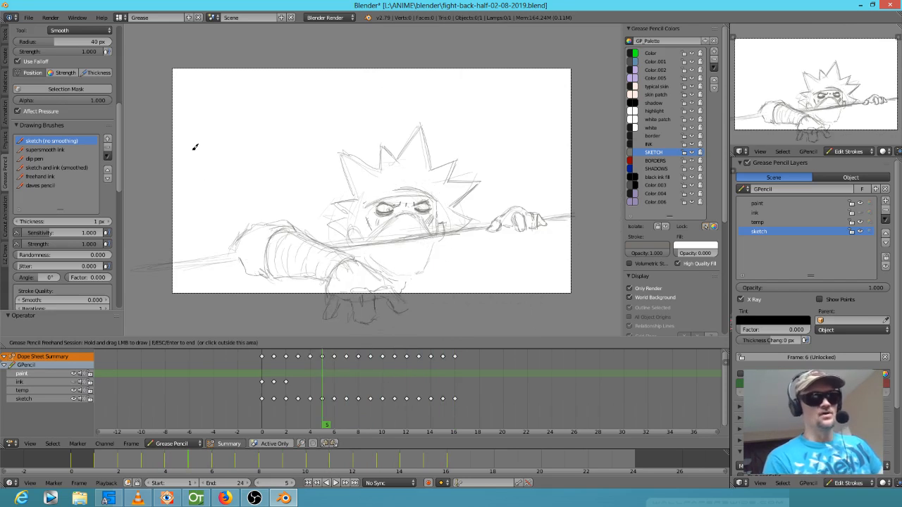
key(Right)
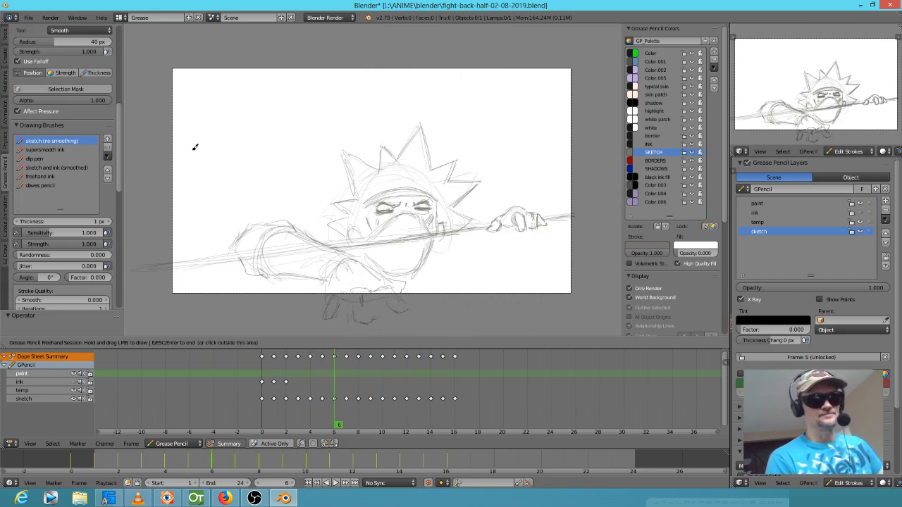
key(Left)
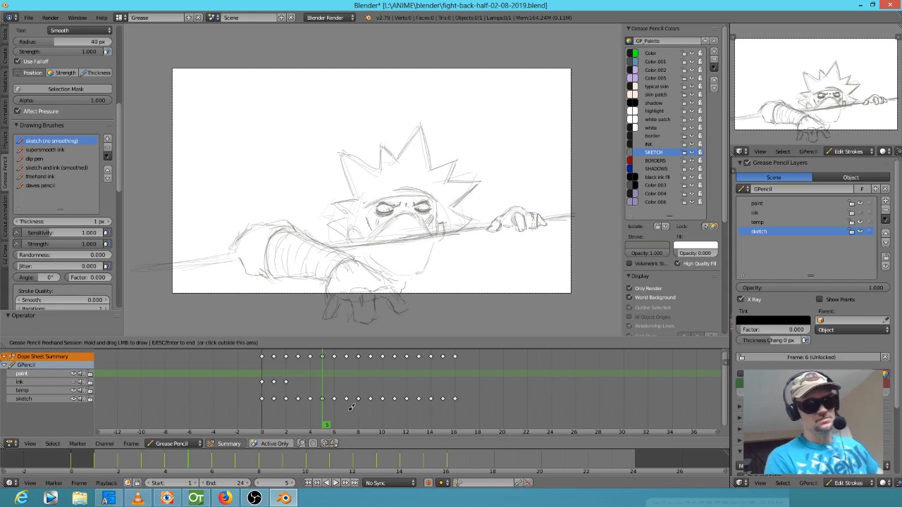
Delete the sketch layer's keyframe at frame 6 and set the current frame to 6.
click(334, 400)
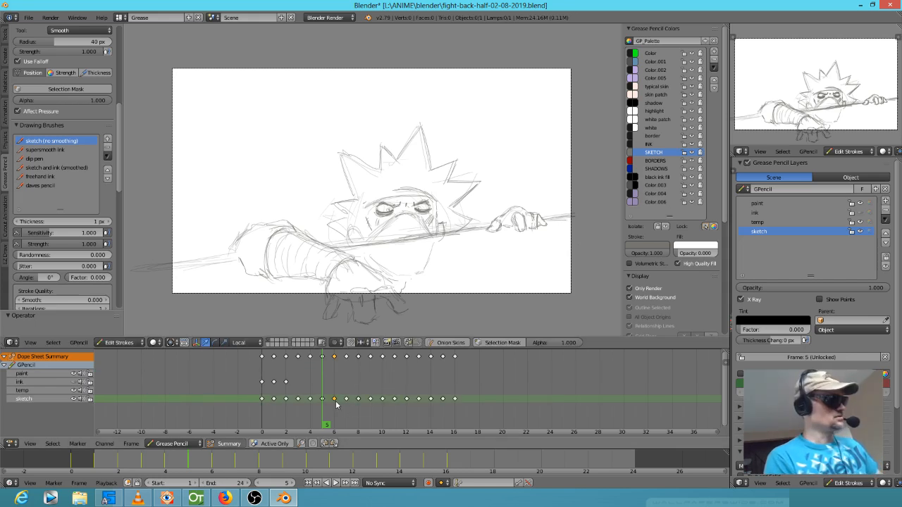
key(x)
click(328, 406)
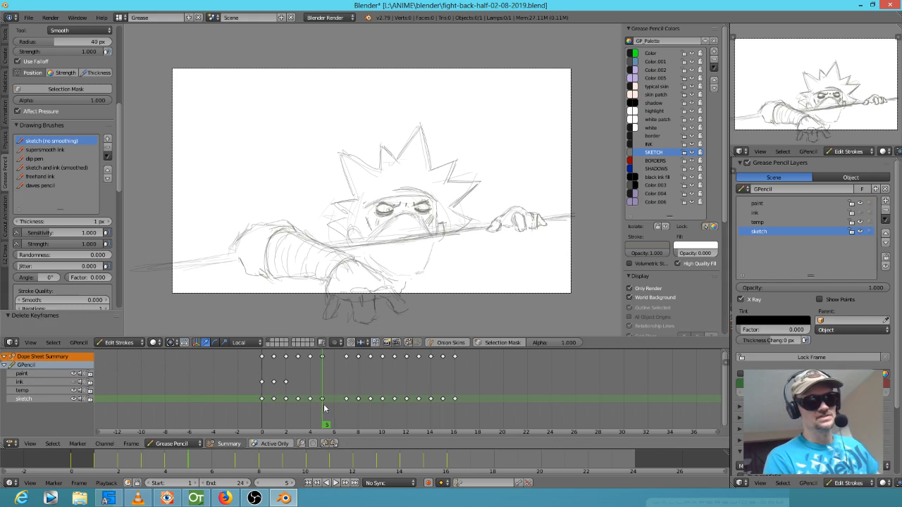
click(335, 401)
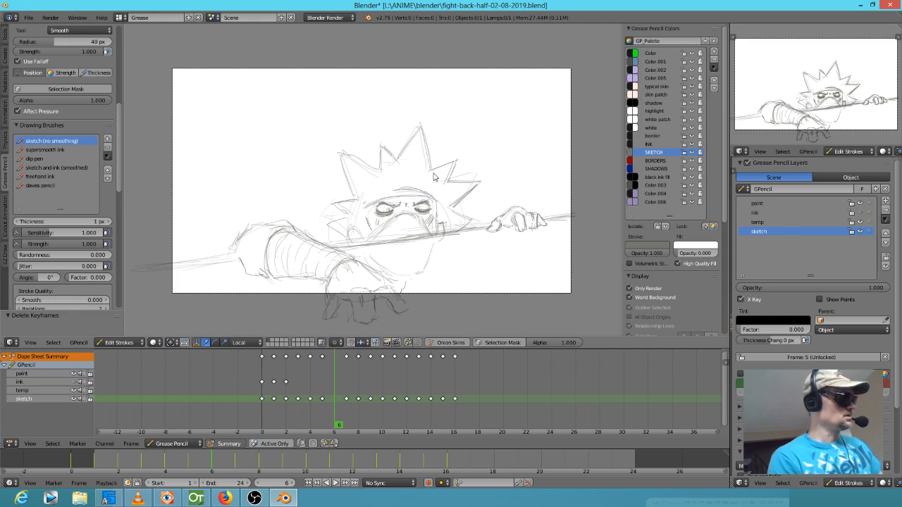
On a frame 6 copy of the frame 5 sketch, lasso the spiky-haired head, tilt it counterclockwise and move it up and left.
right_click(422, 143)
key(g)
click(432, 139)
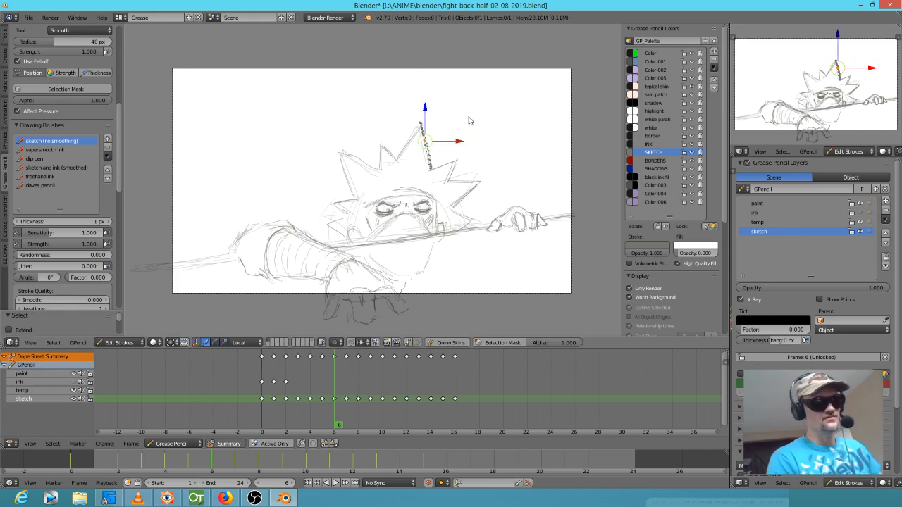
mouse_move(465, 96)
ctrl+mouse_down()
mouse_move(298, 148)
mouse_move(317, 229)
mouse_move(413, 242)
mouse_move(487, 185)
mouse_move(478, 138)
ctrl+mouse_up()
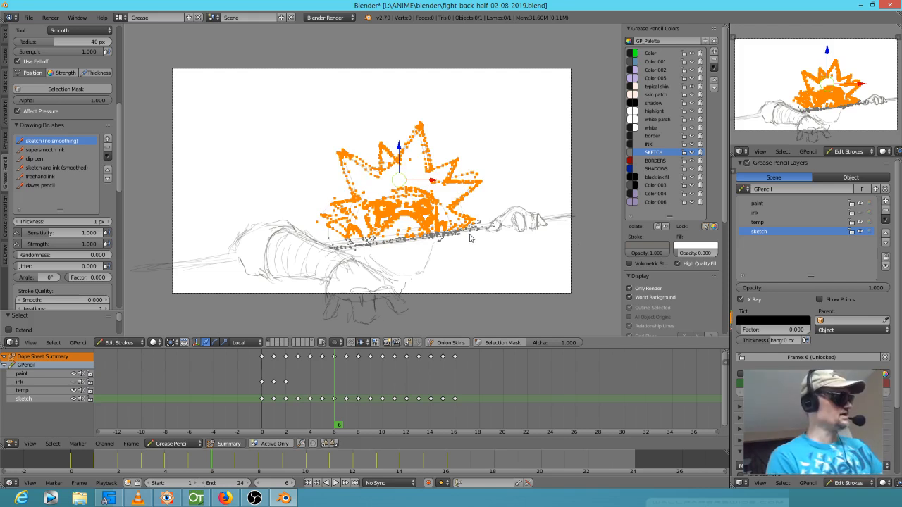
key(r)
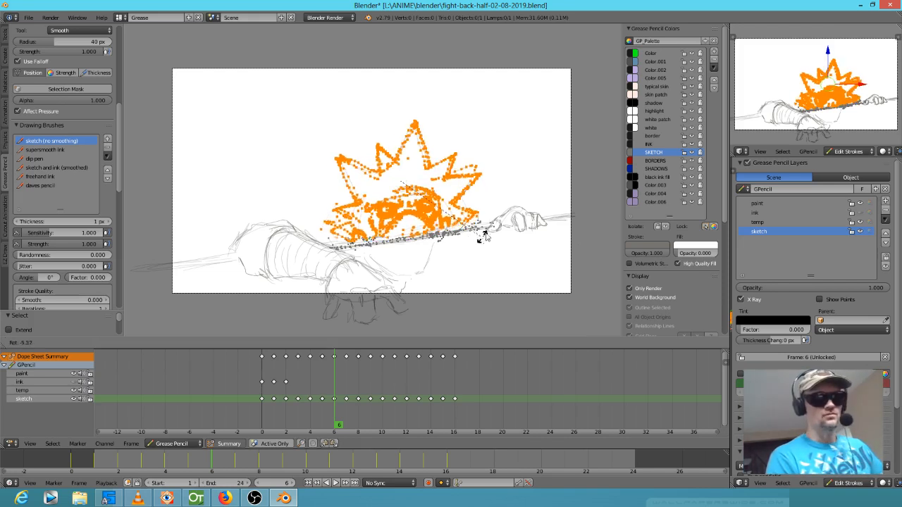
click(492, 226)
key(g)
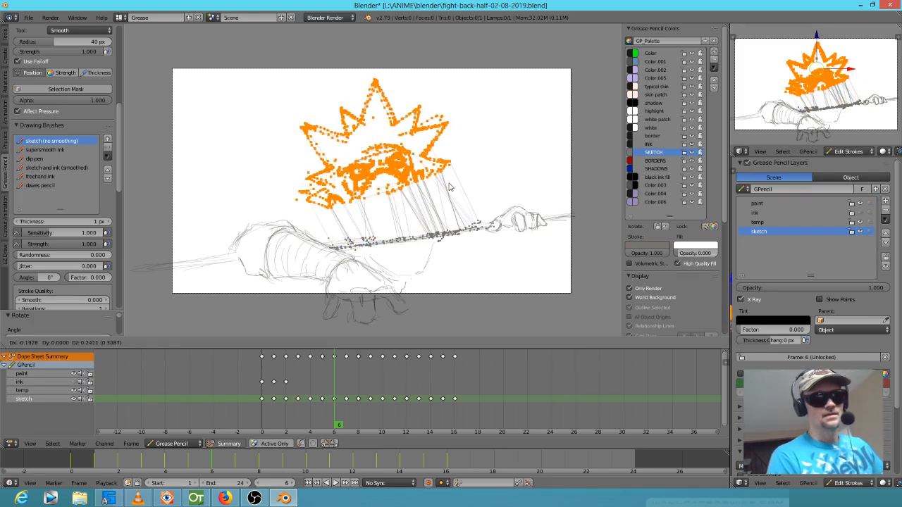
click(448, 186)
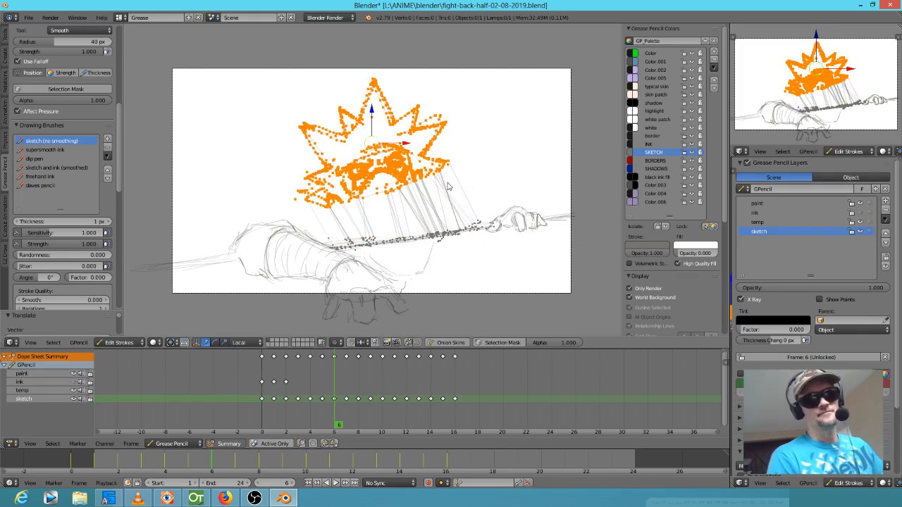
key(a)
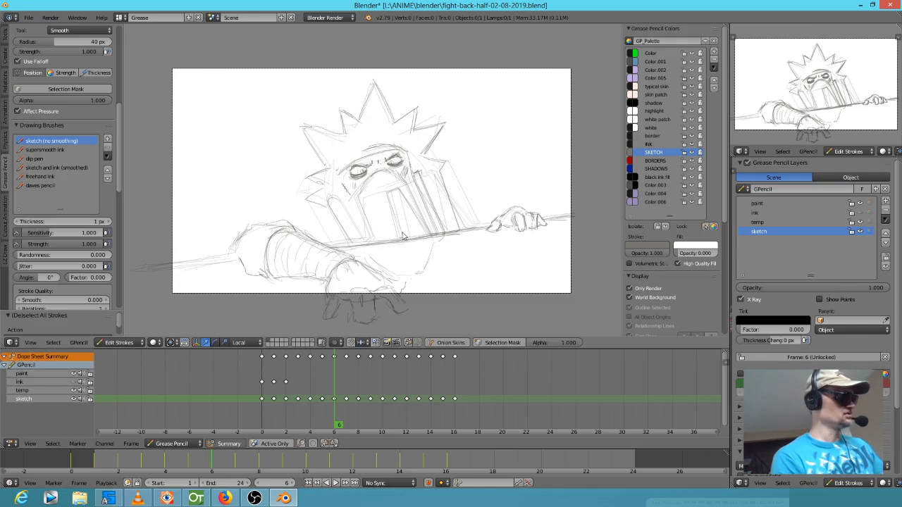
Erase the stretched strokes below the fighter's head and the shoulder end of his outstretched arm on frame 6.
mouse_move(432, 253)
mouse_down()
mouse_move(455, 250)
mouse_move(418, 261)
mouse_up()
mouse_move(362, 214)
mouse_down()
mouse_move(451, 199)
mouse_move(408, 183)
mouse_move(403, 196)
mouse_move(337, 209)
mouse_move(353, 221)
mouse_move(426, 212)
mouse_move(453, 196)
mouse_move(446, 180)
mouse_move(443, 205)
mouse_move(334, 218)
mouse_move(268, 202)
mouse_move(240, 244)
mouse_up()
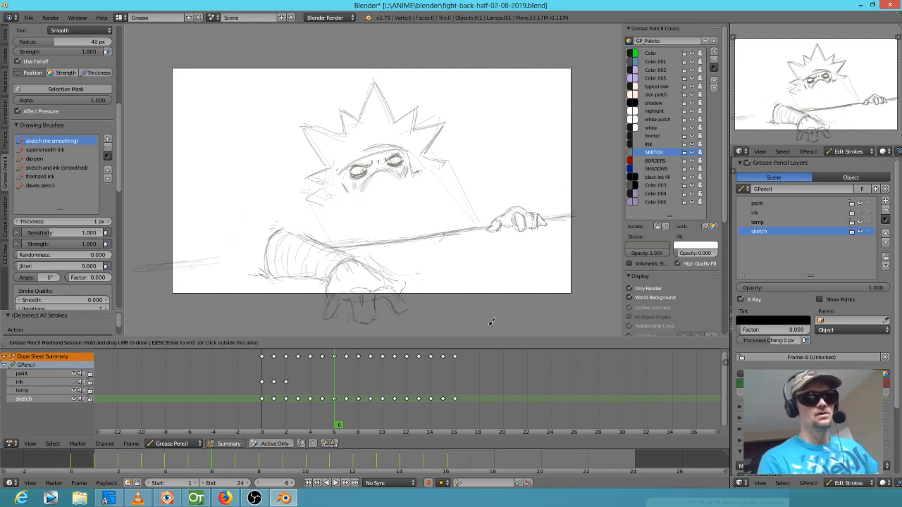
key(Escape)
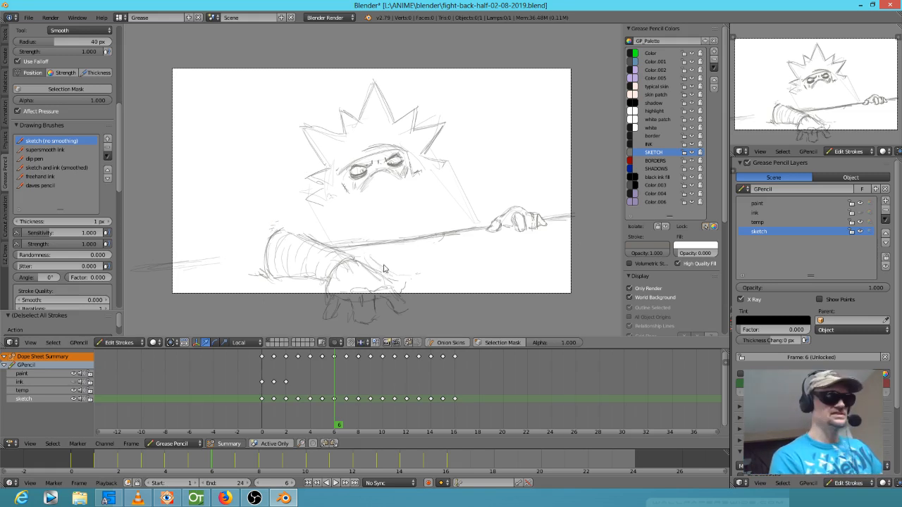
On frame 6, erase the staff lines and the thin construction lines around the fighter's head and hands, keeping the foreground forearm.
key(d)
mouse_move(348, 223)
mouse_down()
mouse_move(334, 222)
mouse_move(384, 255)
mouse_up()
right_drag(384, 256, 421, 275)
right_drag(234, 246, 222, 257)
right_drag(474, 234, 463, 227)
right_drag(560, 203, 571, 209)
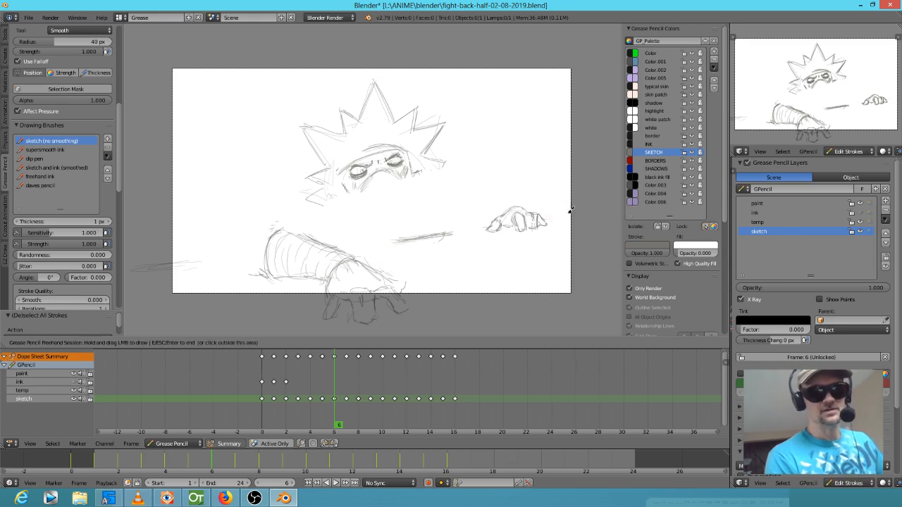
Lasso the foreground forearm and hand on frame 6 and move them up and left to the canvas's lower-left area.
key(Escape)
mouse_move(376, 256)
ctrl+mouse_down()
mouse_move(243, 308)
mouse_move(427, 254)
ctrl+mouse_up()
key(g)
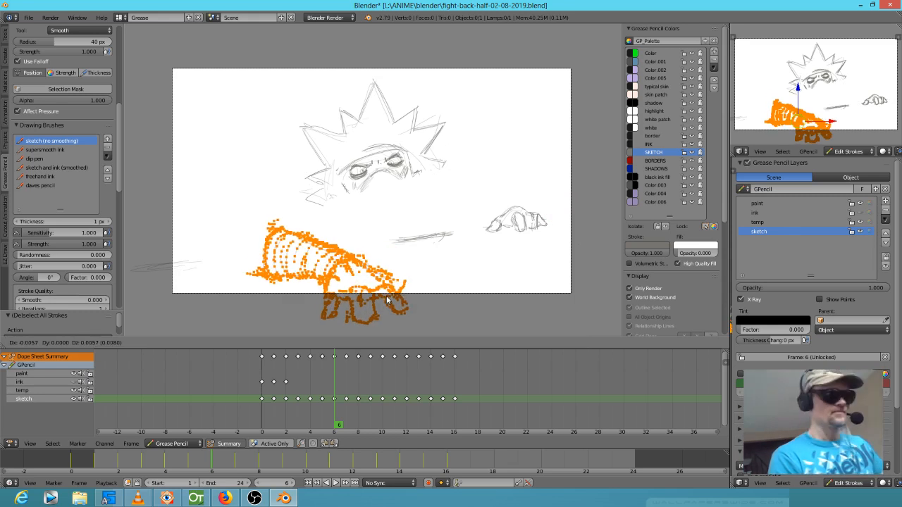
click(307, 277)
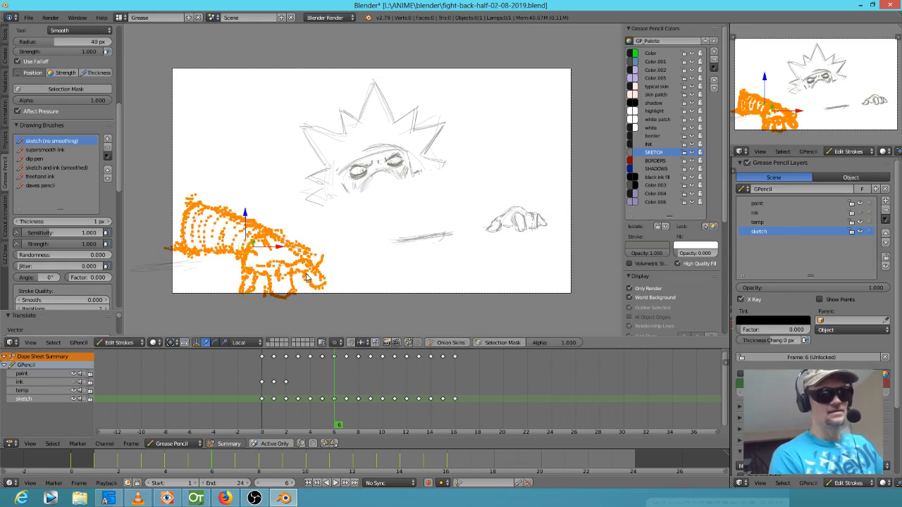
Erase the forearm strokes behind the foreground hand and sketch a curved arm outline rising from the wrist.
mouse_move(233, 195)
right_down()
mouse_move(219, 185)
mouse_move(189, 212)
mouse_move(197, 220)
mouse_move(242, 201)
mouse_move(194, 236)
mouse_move(211, 228)
mouse_move(218, 248)
right_up()
drag(236, 243, 192, 157)
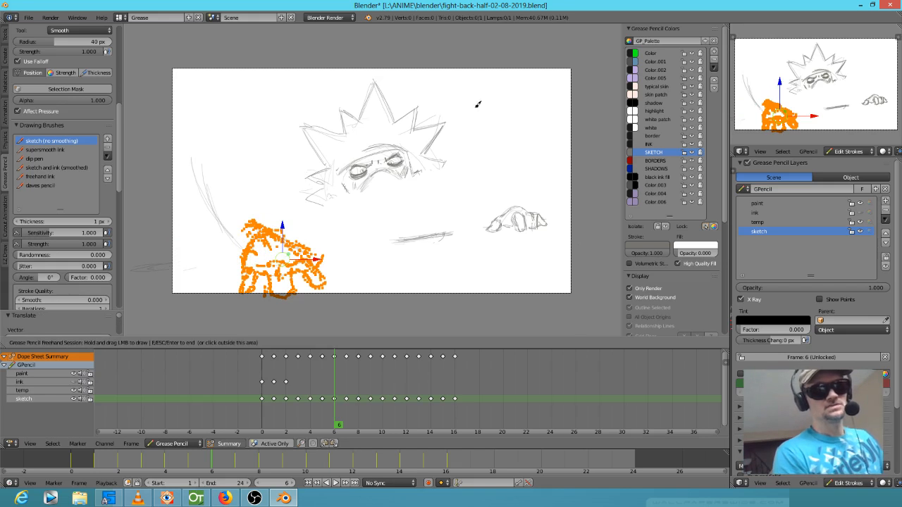
key(Escape)
Lasso only the spiky-haired head, rotate it clockwise and move it slightly up and right.
mouse_move(478, 109)
ctrl+mouse_down()
mouse_move(282, 151)
mouse_move(509, 124)
ctrl+mouse_up()
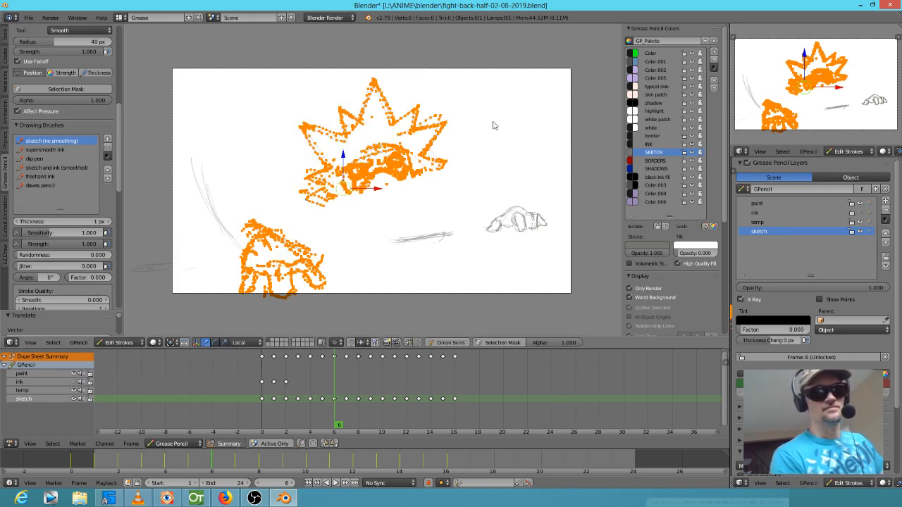
key(a)
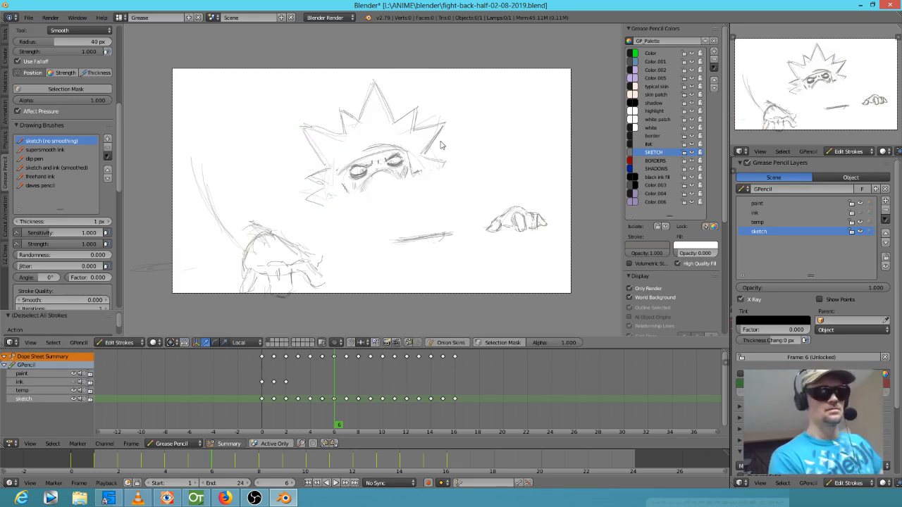
mouse_move(468, 119)
ctrl+mouse_down()
mouse_move(308, 89)
mouse_move(476, 122)
ctrl+mouse_up()
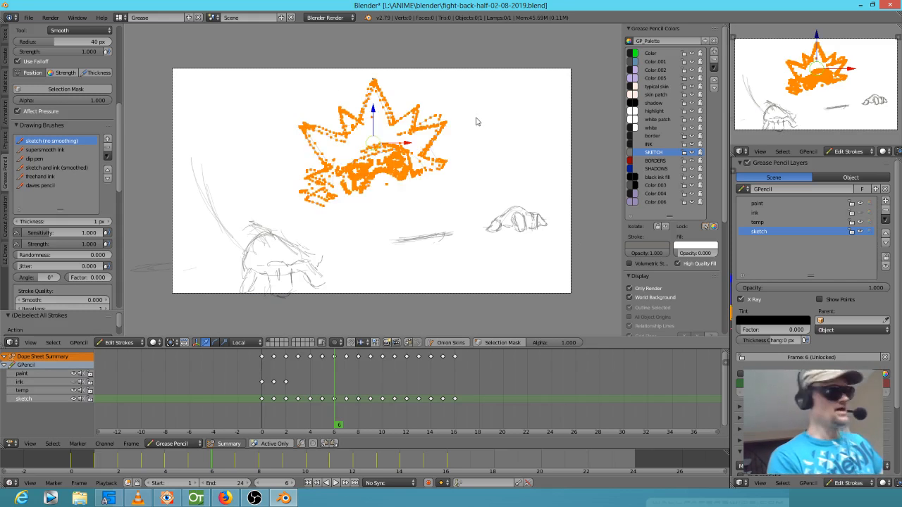
key(r)
click(468, 169)
key(g)
click(476, 139)
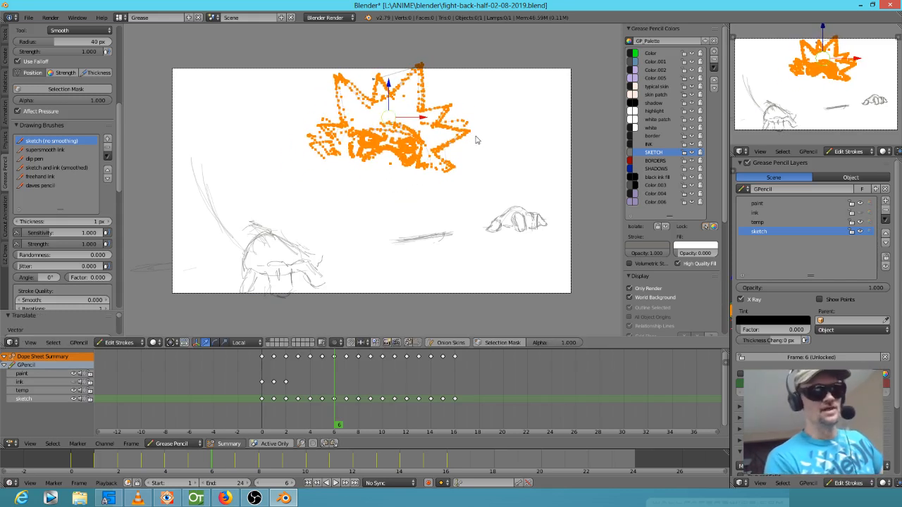
Rough in both raised arms and shoulders, with bent elbows on either side of the fighter's head.
mouse_move(235, 192)
mouse_down()
mouse_move(222, 176)
mouse_move(223, 134)
mouse_move(270, 145)
mouse_move(310, 138)
mouse_move(322, 169)
mouse_move(315, 148)
mouse_move(193, 138)
mouse_move(195, 163)
mouse_up()
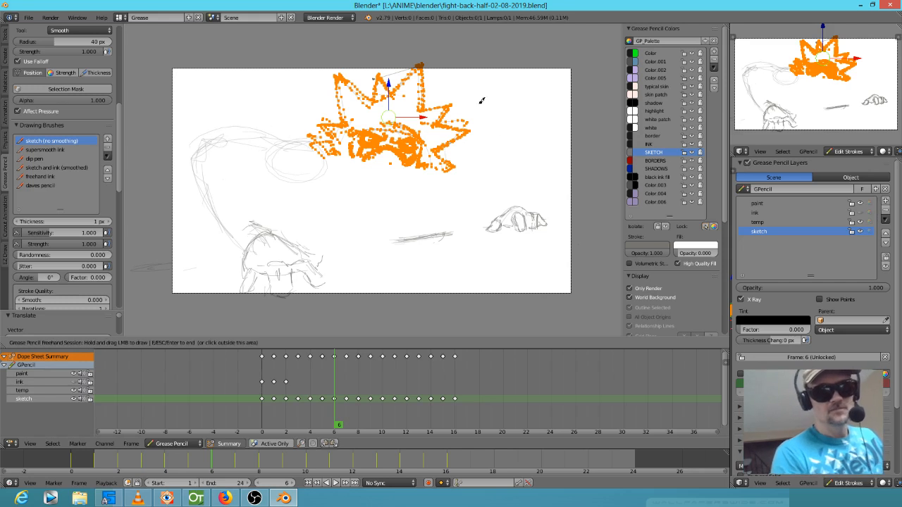
mouse_move(473, 137)
mouse_down()
mouse_move(504, 120)
mouse_move(524, 124)
mouse_move(529, 201)
mouse_up()
drag(528, 151, 502, 150)
mouse_move(493, 148)
mouse_down()
mouse_move(479, 124)
mouse_move(517, 116)
mouse_move(541, 150)
mouse_move(484, 121)
mouse_up()
Deselect the head strokes and sketch the fighter's jaw and chin below his eyes to close the masked face.
drag(343, 167, 386, 201)
key(Escape)
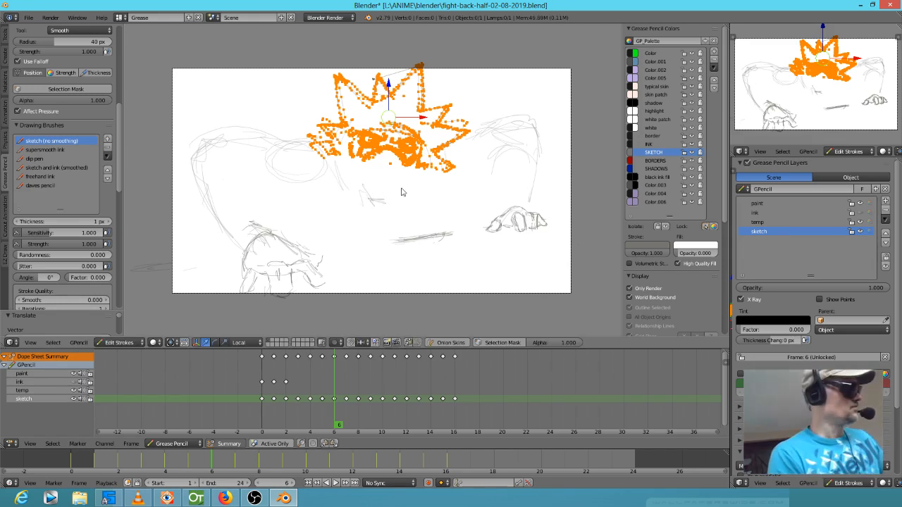
key(a)
mouse_move(362, 202)
mouse_down()
mouse_move(402, 196)
mouse_move(419, 168)
mouse_move(409, 190)
mouse_up()
mouse_move(352, 179)
mouse_down()
mouse_move(346, 149)
mouse_move(382, 187)
mouse_up()
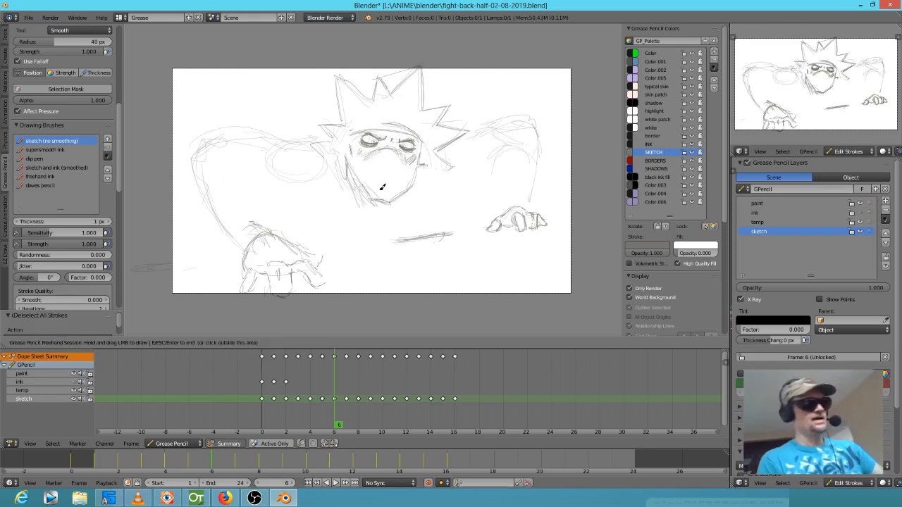
Check the redrawn frame 6 pose against frame 5.
key(alt+a)
key(Escape)
key(alt+a)
key(Escape)
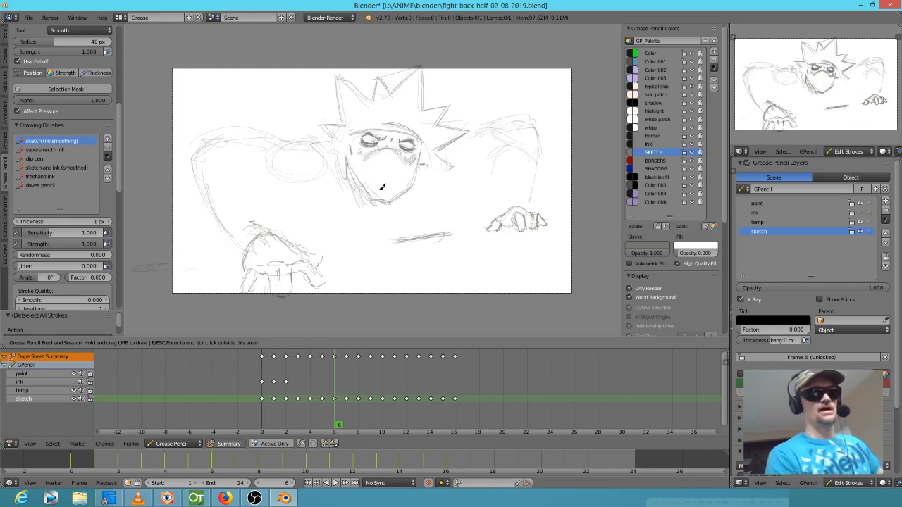
Lasso the fighter's whole head on frame 6, including the new jaw strokes.
key(Escape)
mouse_move(475, 75)
ctrl+mouse_down()
mouse_move(293, 106)
mouse_move(448, 205)
mouse_move(483, 95)
ctrl+mouse_up()
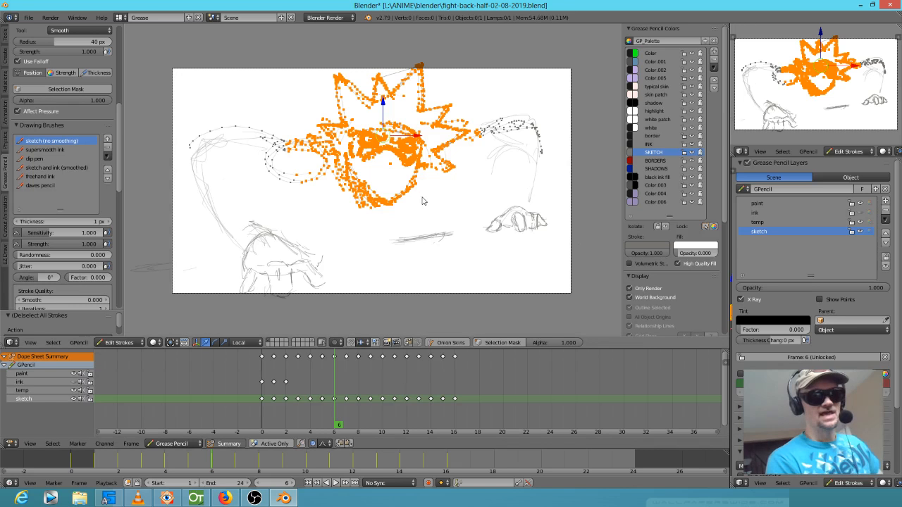
key(s)
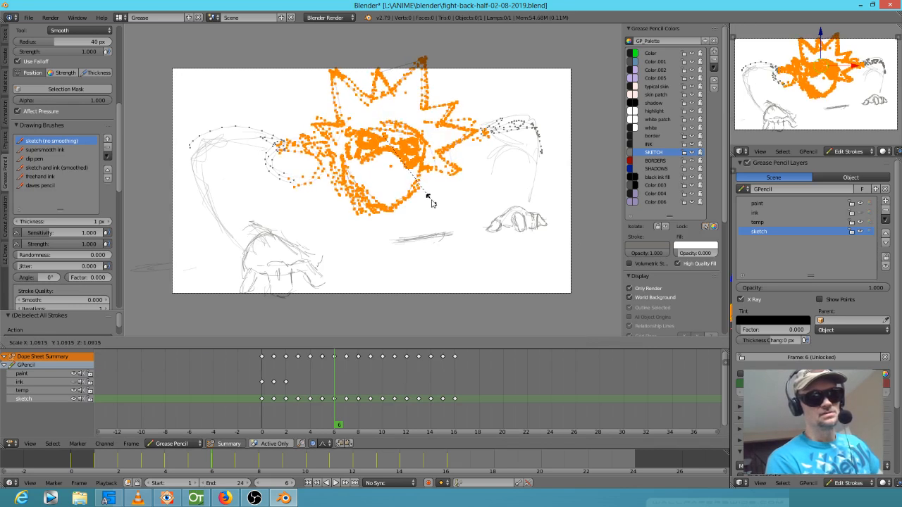
right_click(431, 189)
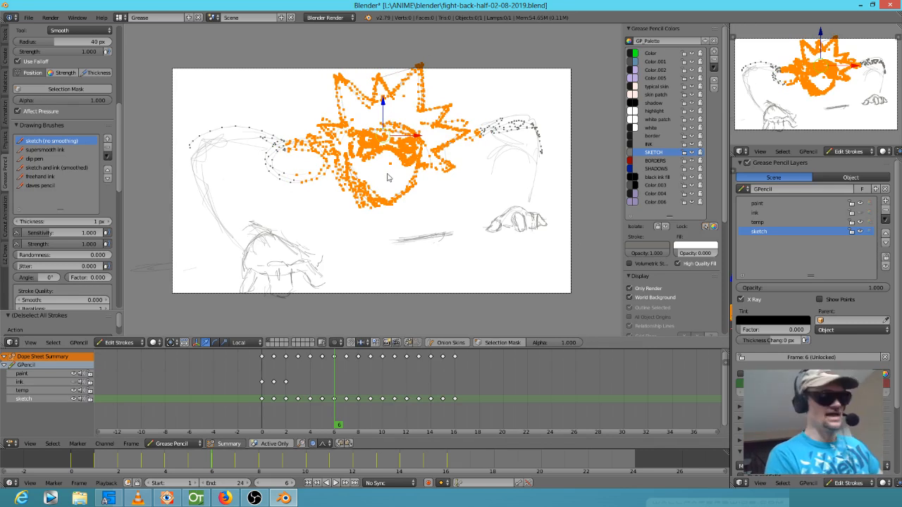
key(s)
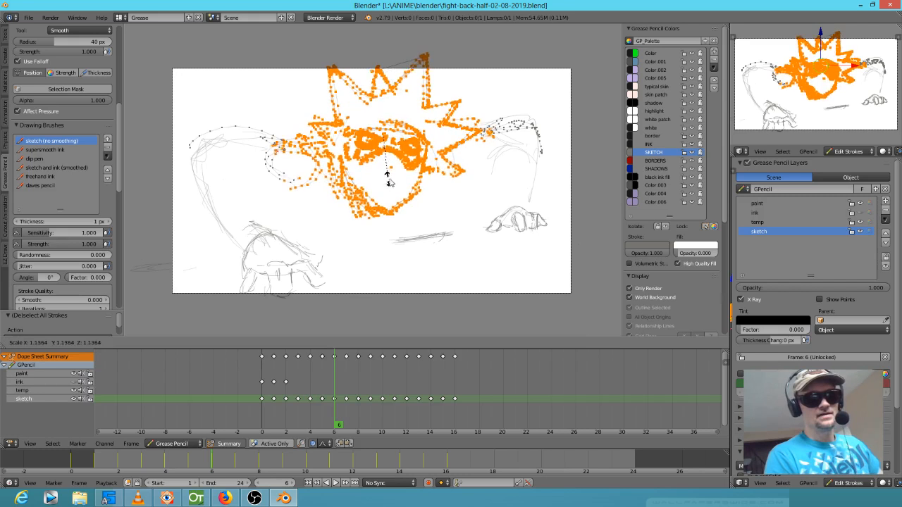
click(400, 174)
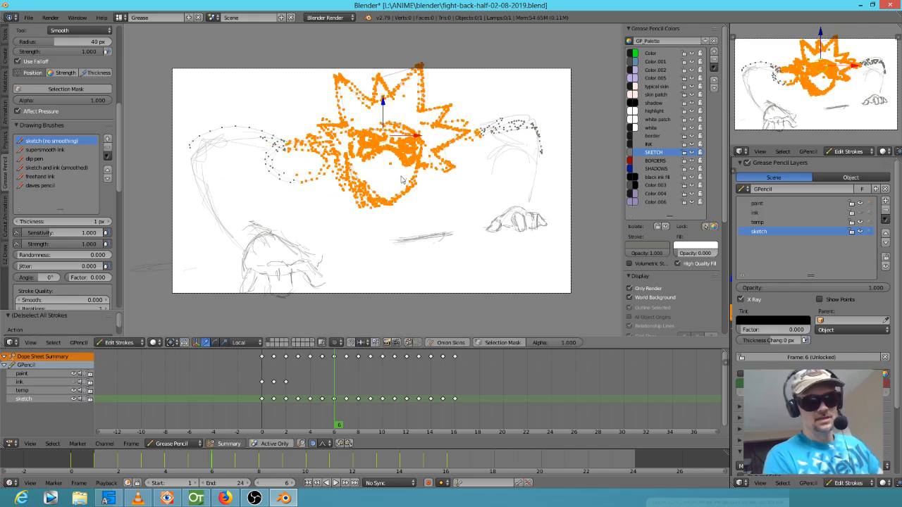
Turn on proportional editing and enlarge the selected head slightly, using a proportional size of 0.35.
key(o)
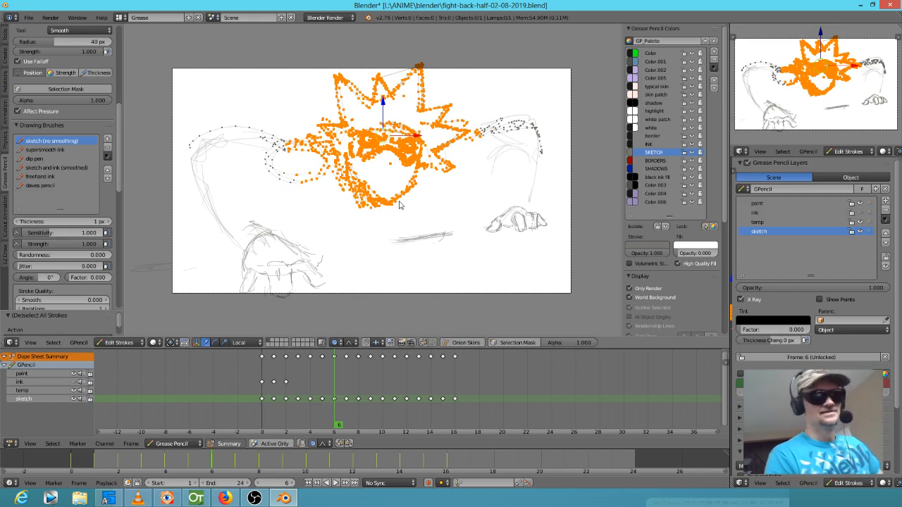
key(s)
scroll(408, 206, down, 20)
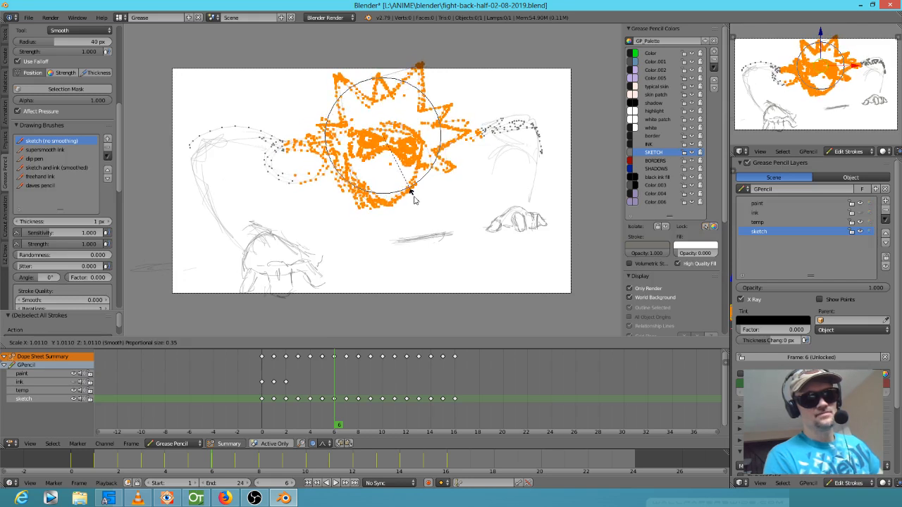
click(416, 203)
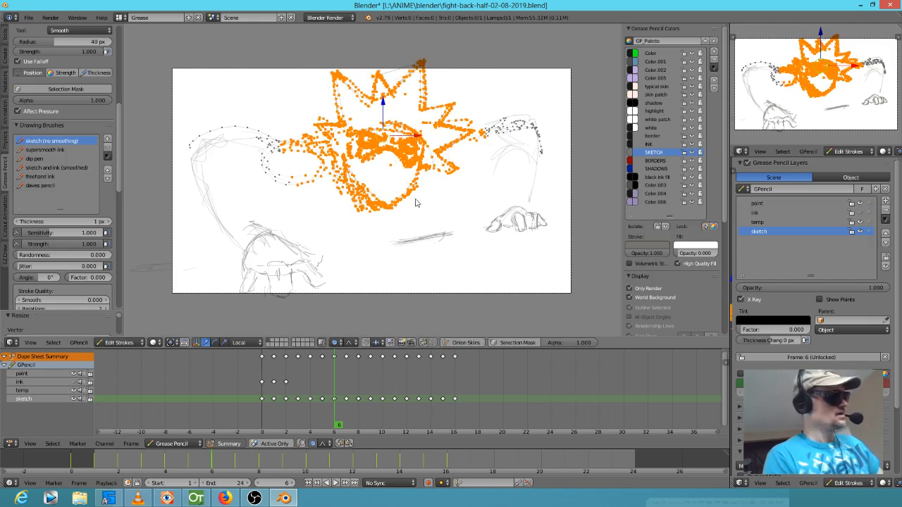
Move the enlarged head down and right, rotate it slightly clockwise, and deselect the strokes.
key(g)
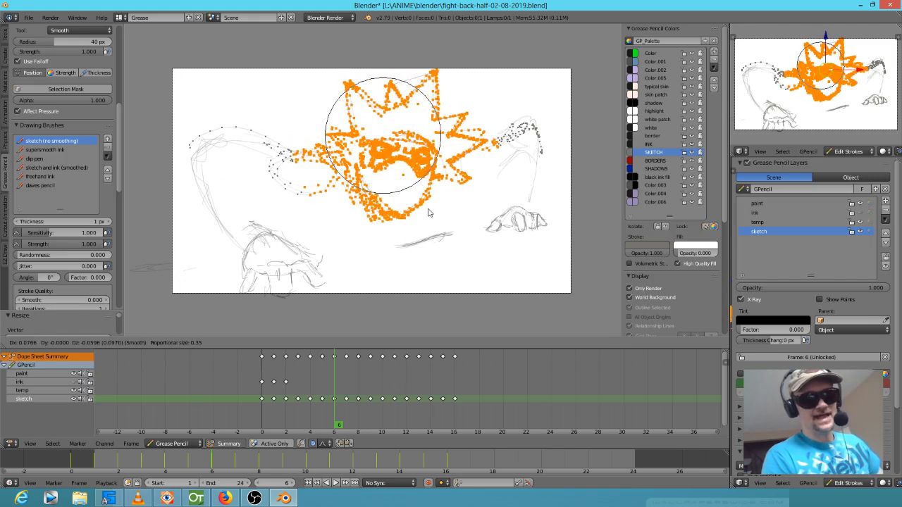
click(432, 215)
key(r)
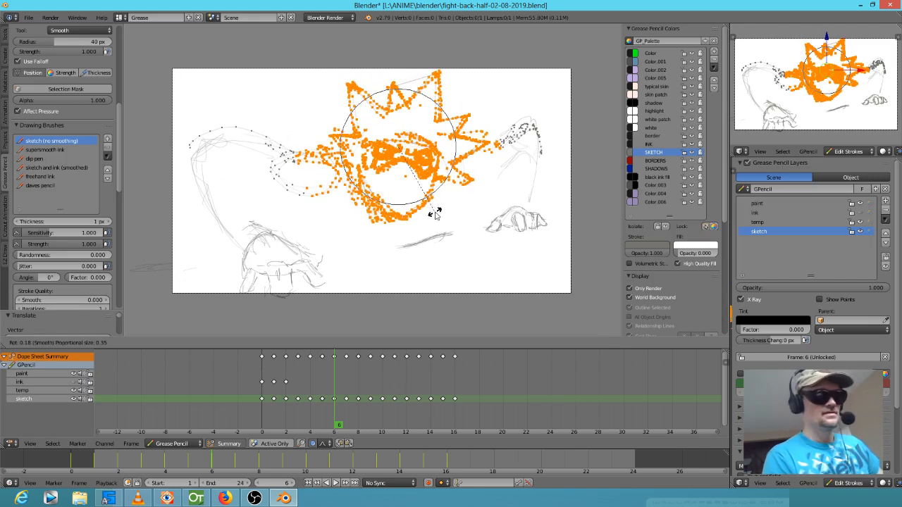
click(433, 220)
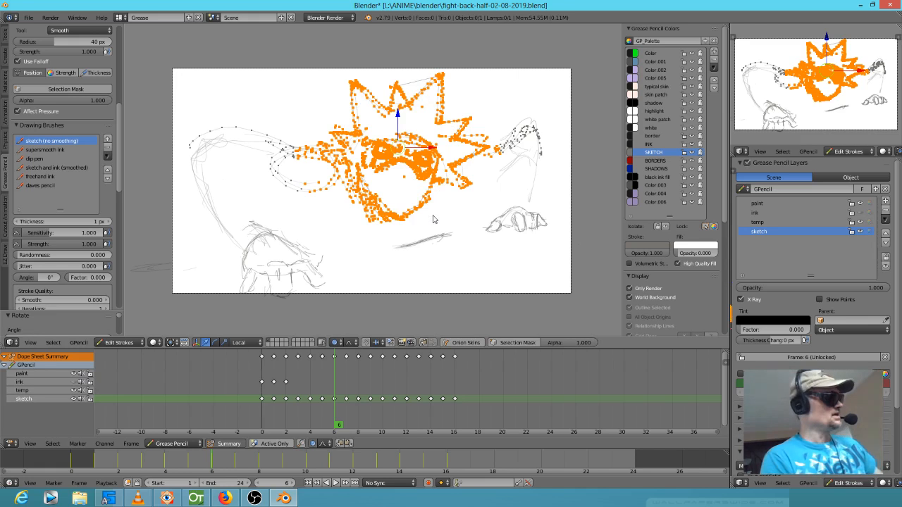
key(a)
Flip between frame 6 and its neighbouring frames to check the head's movement, finishing on frame 6.
key(Left)
key(Right)
key(Right)
key(Left)
mouse_move(336, 422)
mouse_down()
mouse_move(346, 421)
mouse_move(332, 421)
mouse_up()
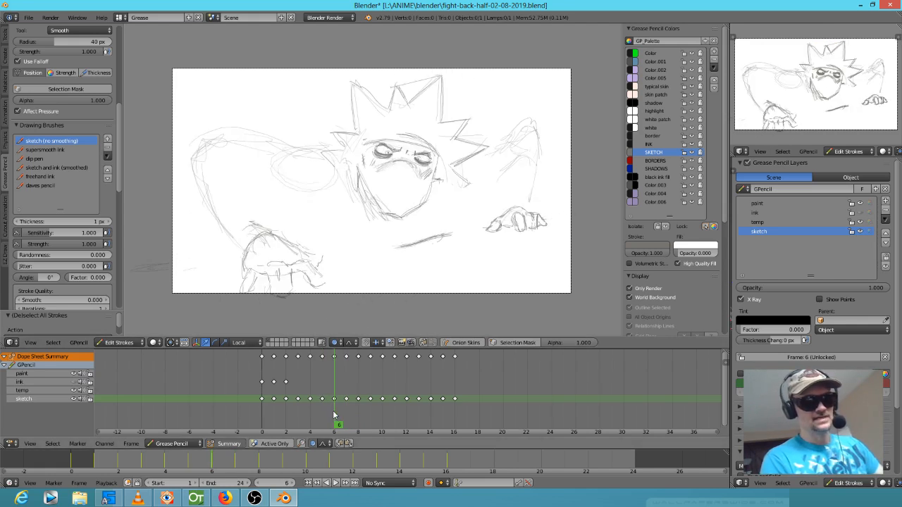
click(324, 416)
drag(325, 417, 335, 420)
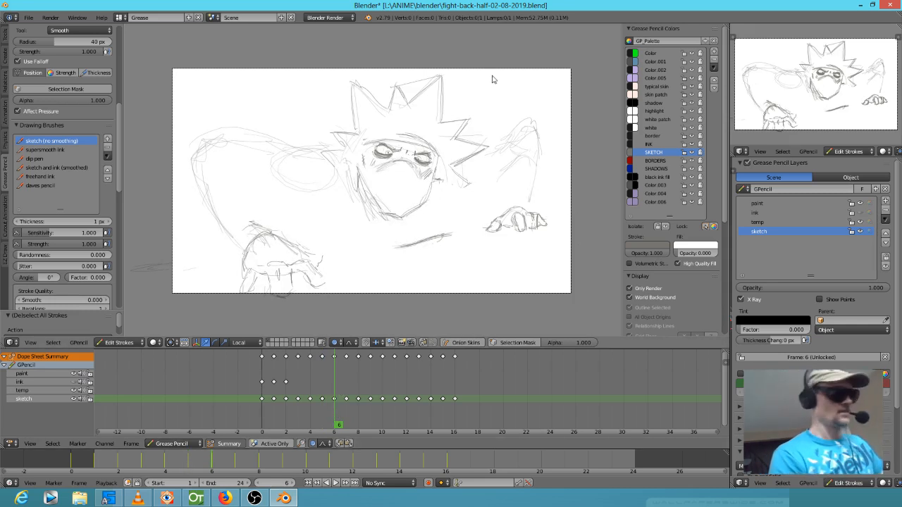
Lasso the head again, scale it up about 1.08 times, move it down and right, and deselect it.
mouse_move(478, 91)
ctrl+mouse_down()
mouse_move(312, 100)
mouse_move(338, 229)
mouse_move(486, 123)
ctrl+mouse_up()
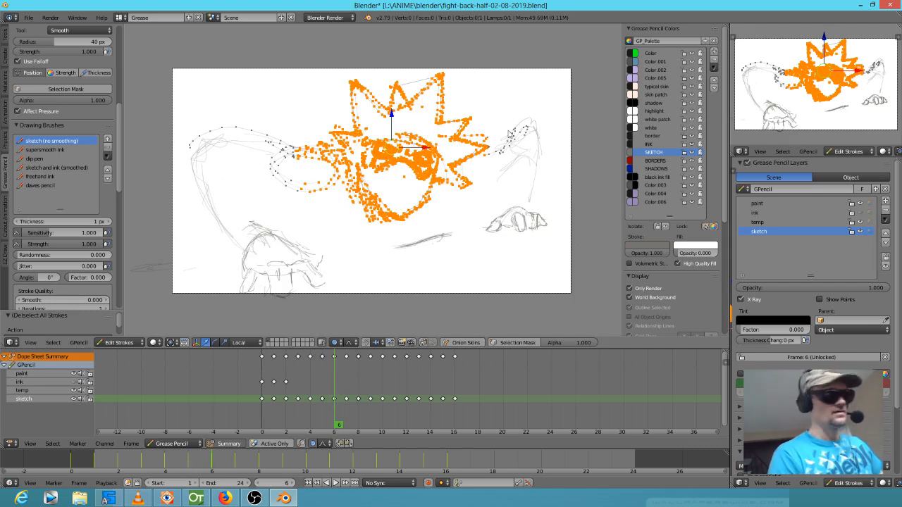
key(s)
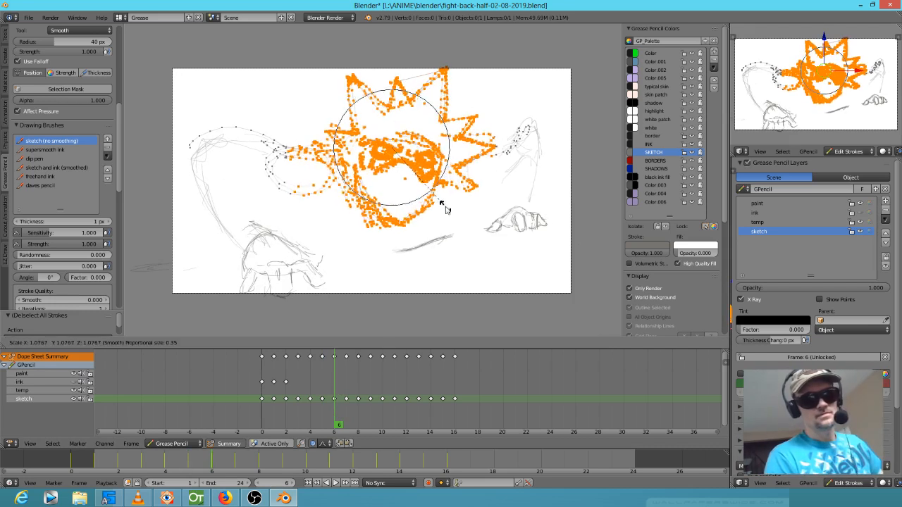
click(446, 210)
key(g)
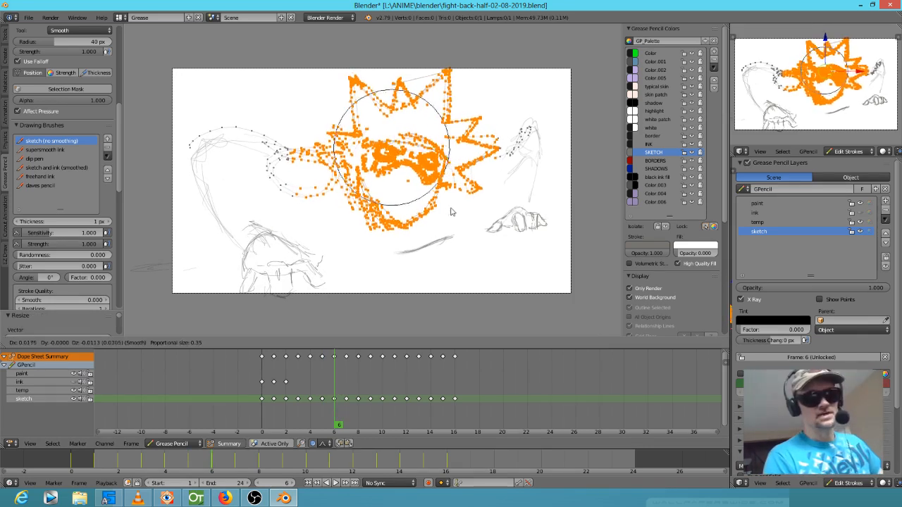
click(461, 219)
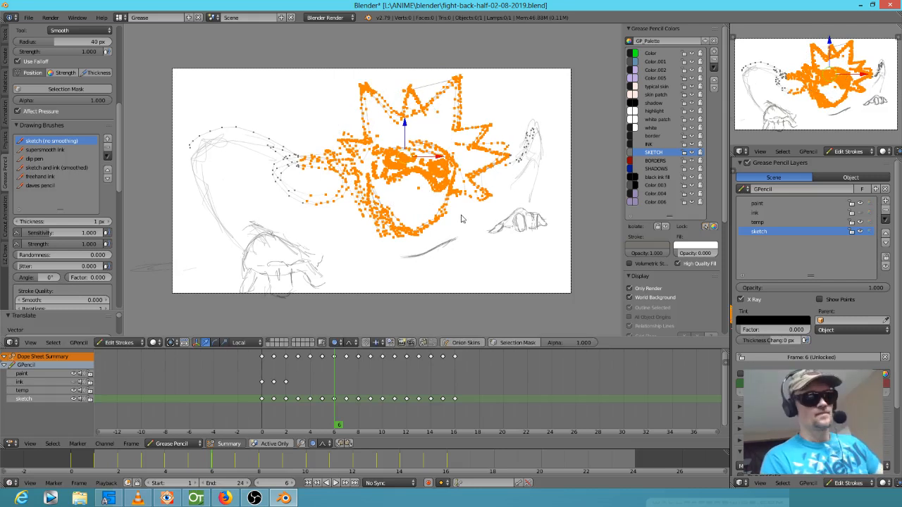
key(a)
Flip repeatedly between frames 5 and 6 to compare the head's size and position.
key(Left)
key(Right)
key(Left)
key(Right)
key(Left)
key(Right)
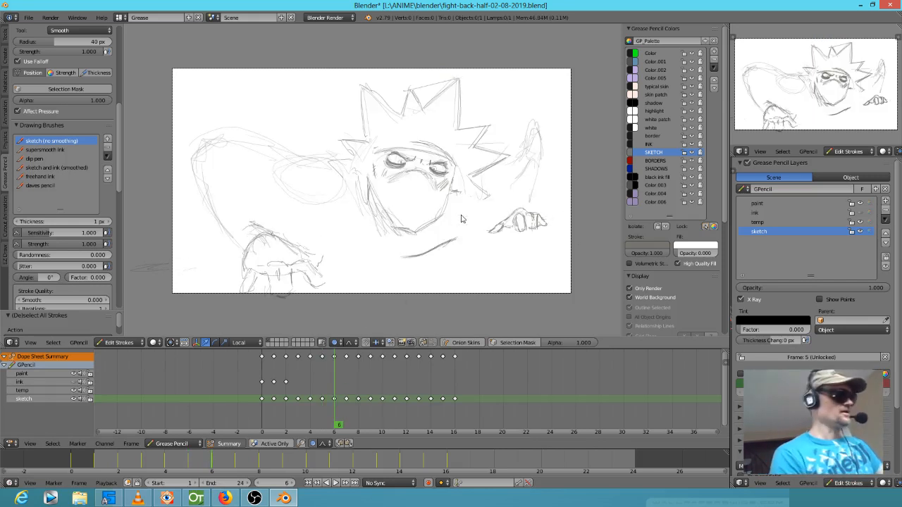
Sketch fuller outlines for both bent arms on frame 6, defining the elbows, shoulders and forearms around the head.
mouse_move(201, 177)
mouse_down()
mouse_move(221, 157)
mouse_move(278, 191)
mouse_move(282, 228)
mouse_move(322, 233)
mouse_move(302, 225)
mouse_move(250, 153)
mouse_move(246, 167)
mouse_move(196, 137)
mouse_move(323, 157)
mouse_up()
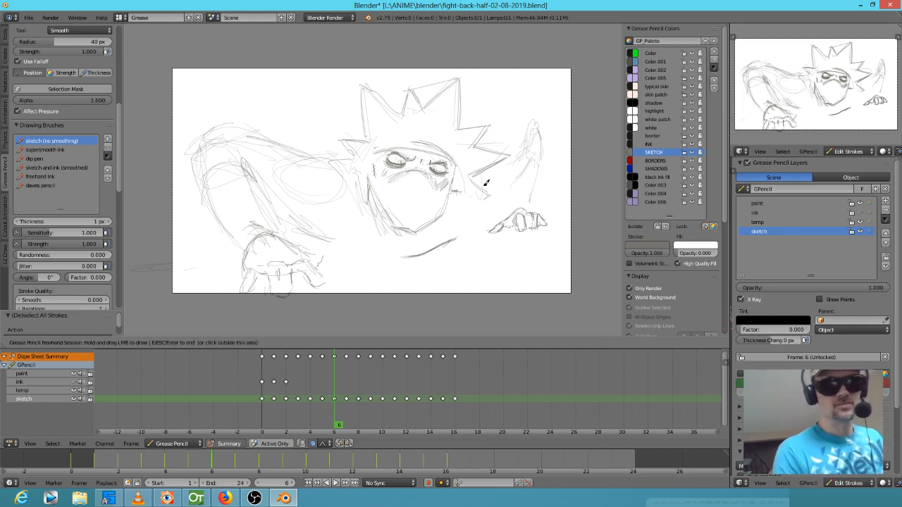
drag(528, 115, 491, 121)
drag(497, 114, 475, 146)
mouse_move(506, 113)
mouse_down()
mouse_move(530, 108)
mouse_move(544, 153)
mouse_move(523, 159)
mouse_move(546, 162)
mouse_move(540, 134)
mouse_move(545, 161)
mouse_move(530, 152)
mouse_move(537, 208)
mouse_up()
drag(511, 175, 502, 193)
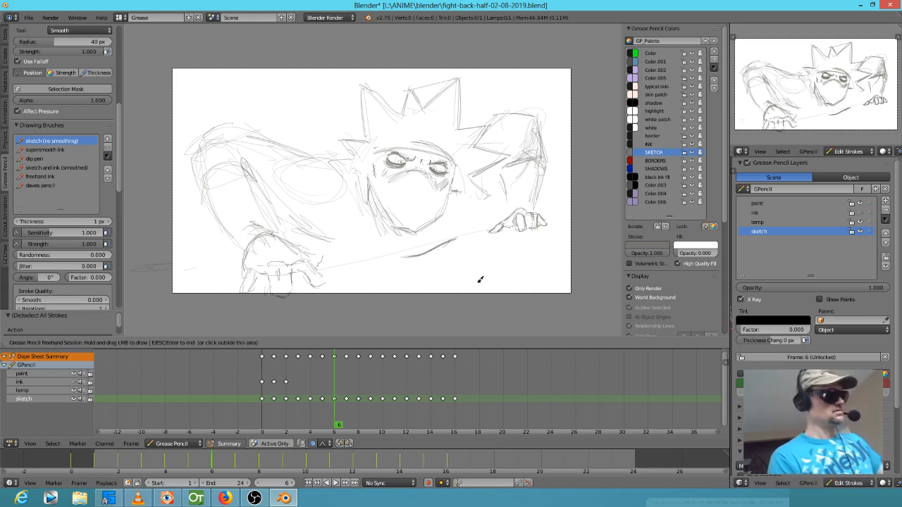
Sketch the staff's line past the foreground hand and erase strokes beside that hand, comparing with frame 5.
key(Left)
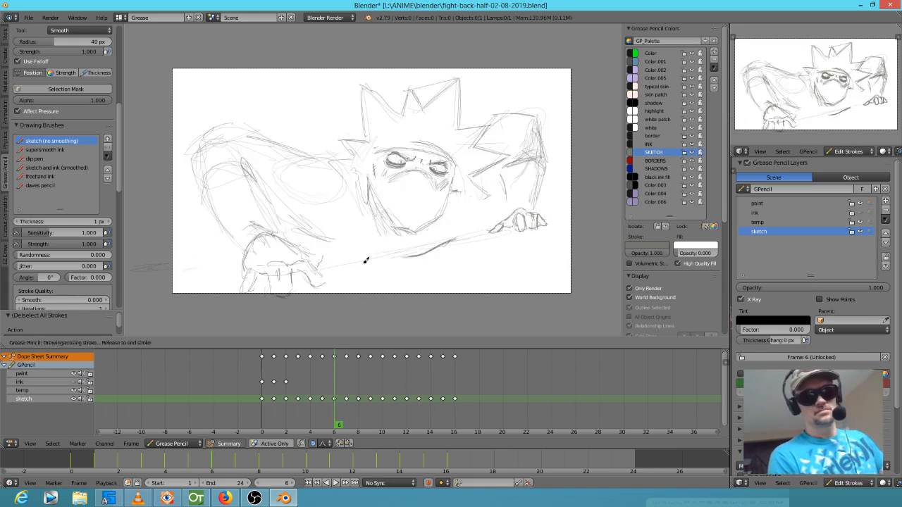
key(Right)
drag(241, 281, 191, 290)
mouse_move(328, 286)
right_down()
mouse_move(243, 283)
mouse_move(304, 278)
mouse_move(301, 261)
mouse_move(387, 289)
right_up()
key(Left)
key(Right)
key(Left)
key(Right)
Redraw the staff at a shallower angle across the fighter's hands, checking its line against frame 5.
drag(184, 257, 230, 252)
key(Left)
key(Right)
mouse_move(312, 242)
mouse_down()
mouse_move(306, 233)
mouse_move(346, 244)
mouse_move(477, 228)
mouse_move(309, 244)
mouse_up()
key(Left)
key(Right)
Erase the leftover curved staff stroke and the foreground hand's old fingers, and sketch rounded fingers gripping the staff.
mouse_move(437, 253)
right_down()
mouse_move(338, 282)
mouse_move(252, 278)
mouse_move(280, 272)
mouse_move(241, 281)
right_up()
drag(249, 248, 233, 269)
mouse_move(246, 250)
mouse_down()
mouse_move(228, 272)
mouse_move(292, 268)
mouse_up()
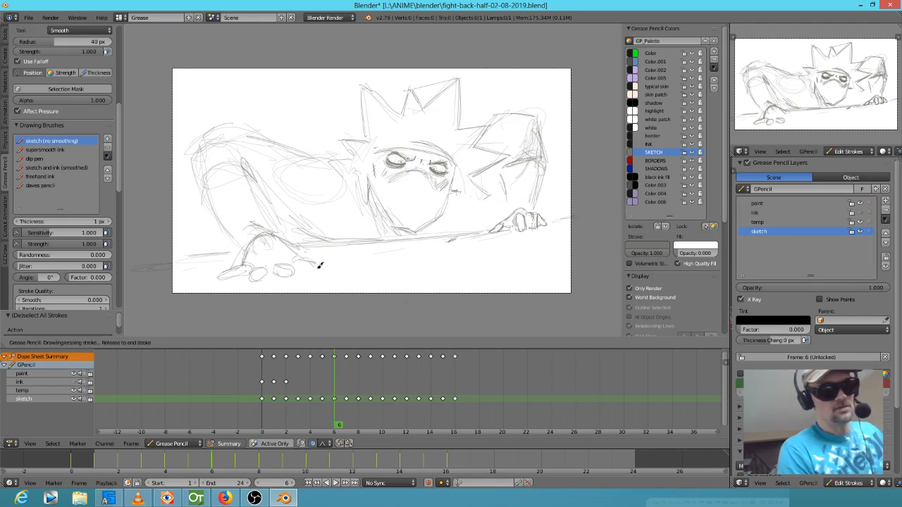
mouse_move(308, 267)
mouse_down()
mouse_move(303, 260)
mouse_move(326, 251)
mouse_up()
Flip between frames 5 and 6 to compare the redrawn hand and staff, ending on frame 5.
key(Left)
key(Right)
key(Left)
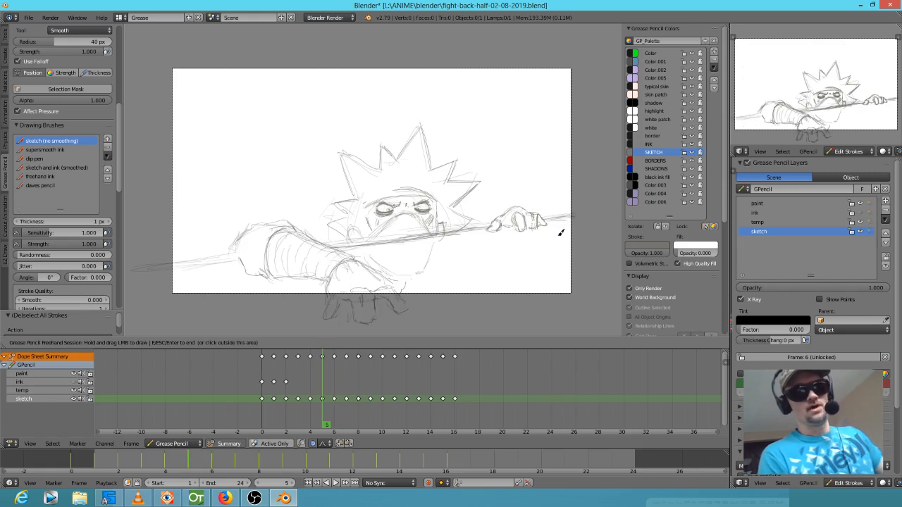
Turn off proportional editing, enlarge the selected far hand on frame 5 about 1.3 times, and shift it outward along the staff.
key(Escape)
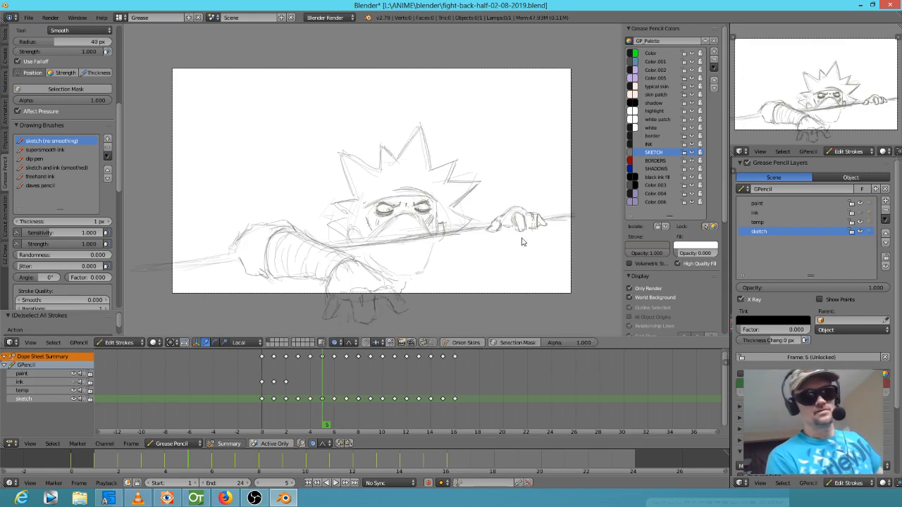
mouse_move(547, 213)
ctrl+mouse_down()
mouse_move(496, 201)
mouse_move(536, 247)
mouse_move(550, 232)
ctrl+mouse_up()
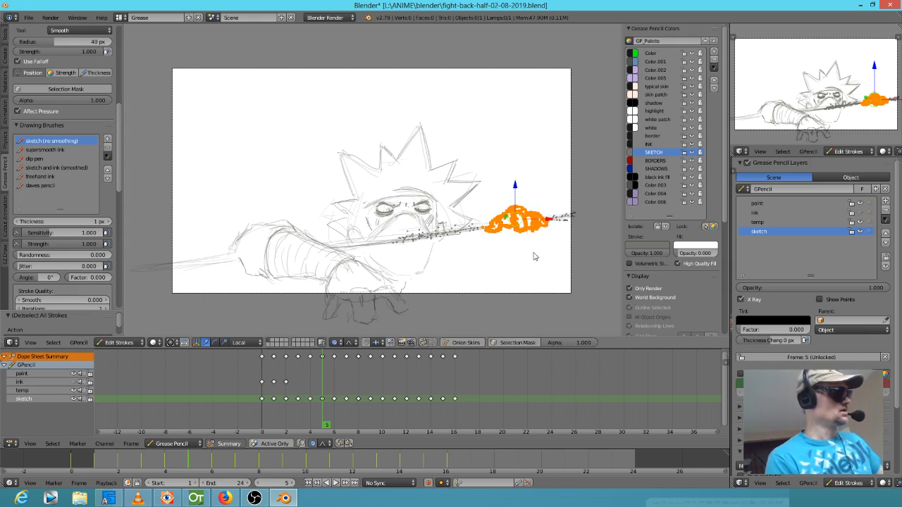
key(o)
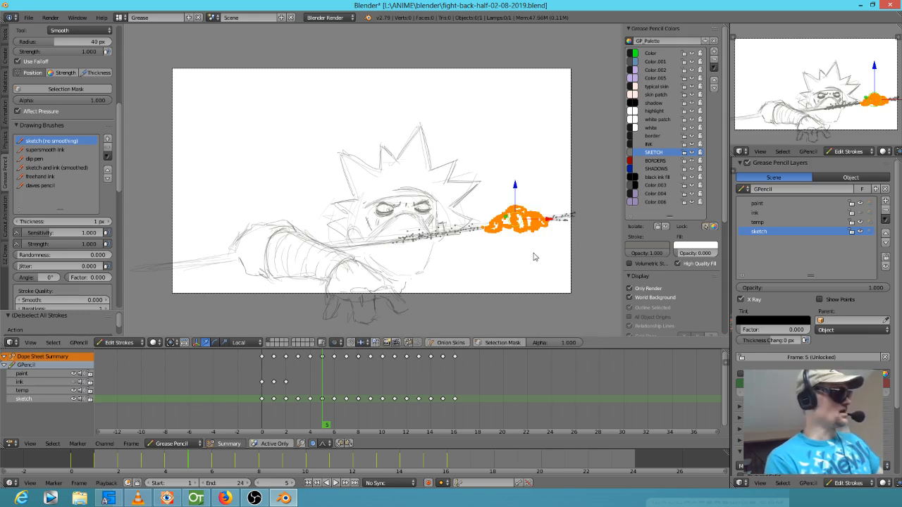
key(s)
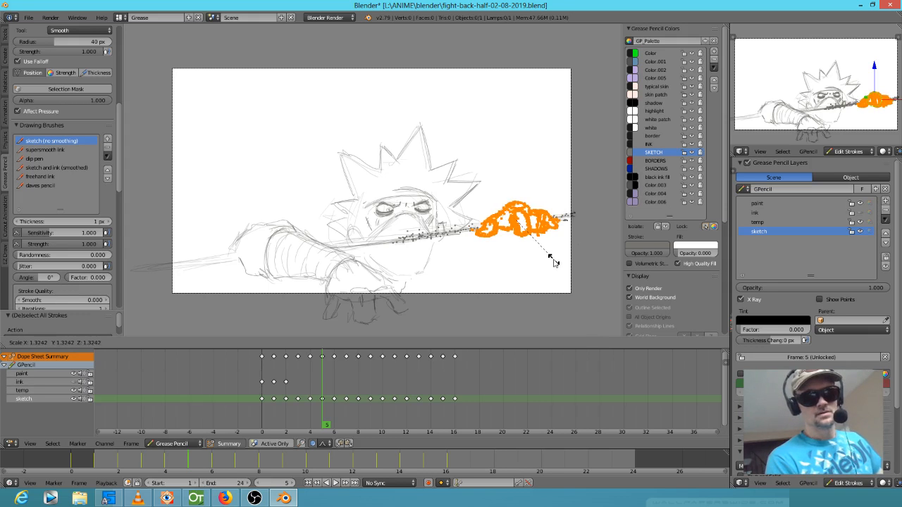
click(553, 263)
key(g)
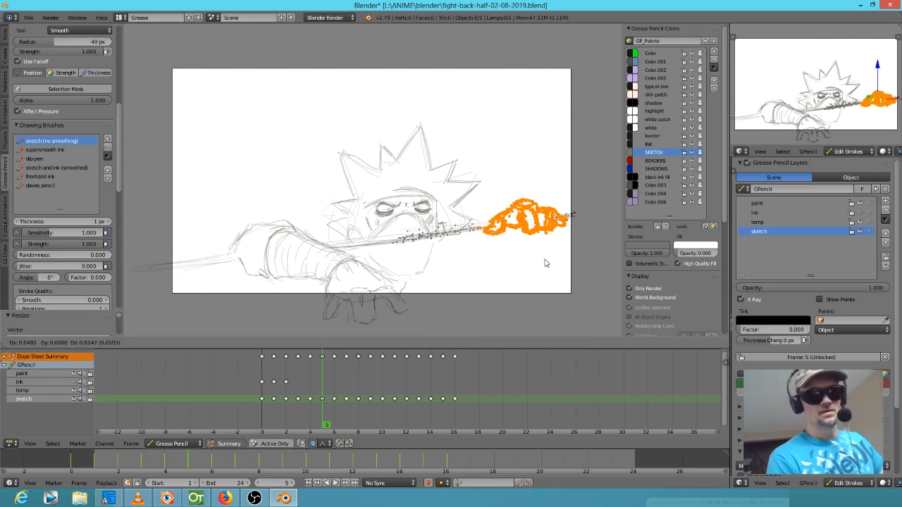
click(546, 264)
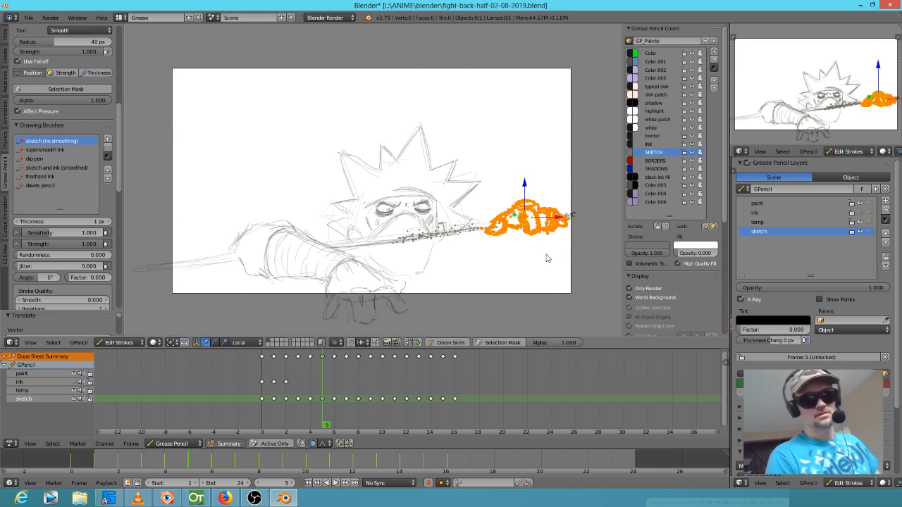
key(Left)
key(Right)
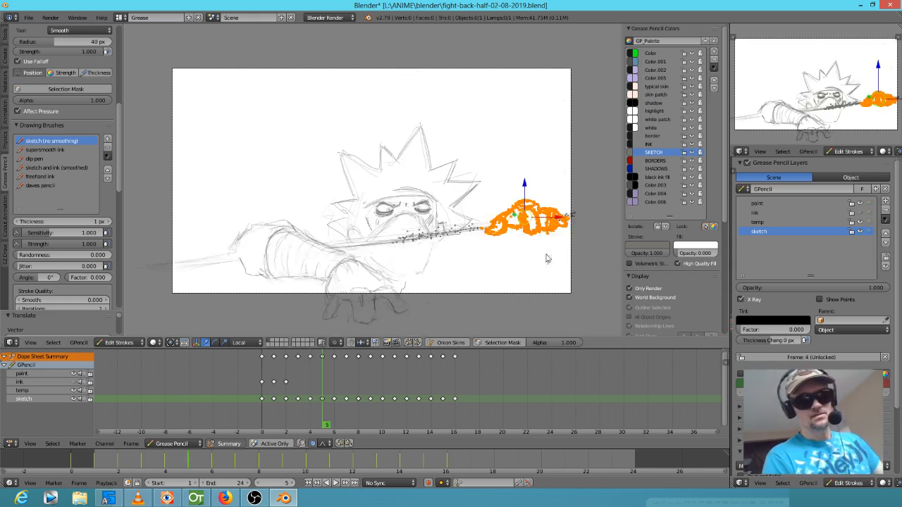
Go to frame 6 and erase the old hand at the staff's far end.
click(334, 384)
key(Escape)
mouse_move(534, 218)
mouse_down()
mouse_move(543, 218)
mouse_move(490, 235)
mouse_move(544, 225)
mouse_up()
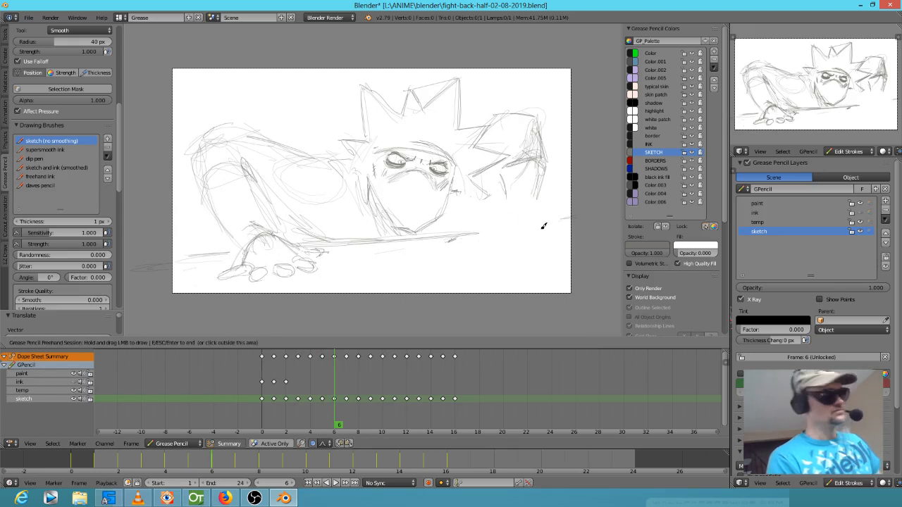
key(Escape)
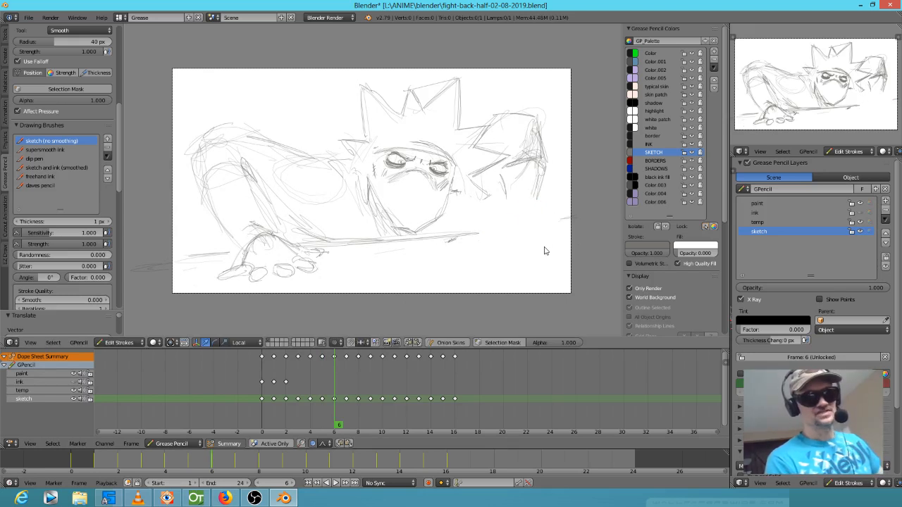
Paste the copied hand into frame 6, nudge it outward and down, and erase the old raised arm above it.
key(ctrl+v)
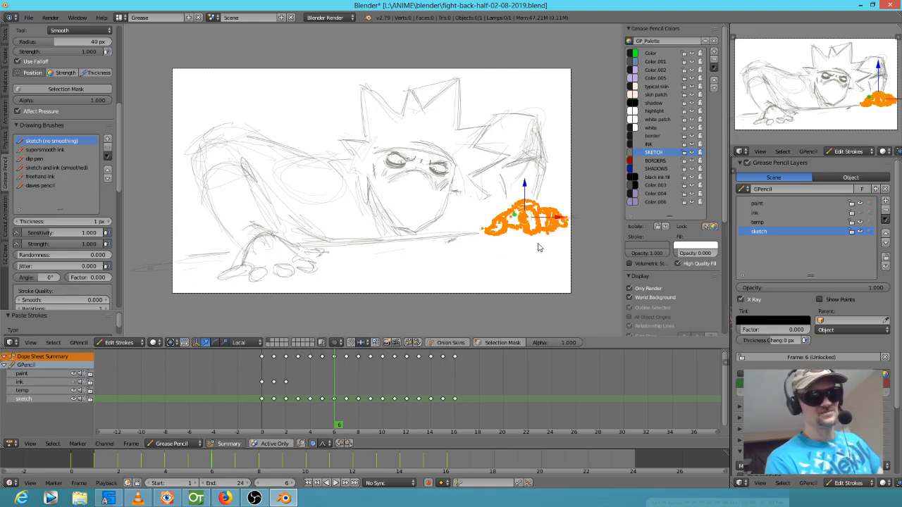
key(g)
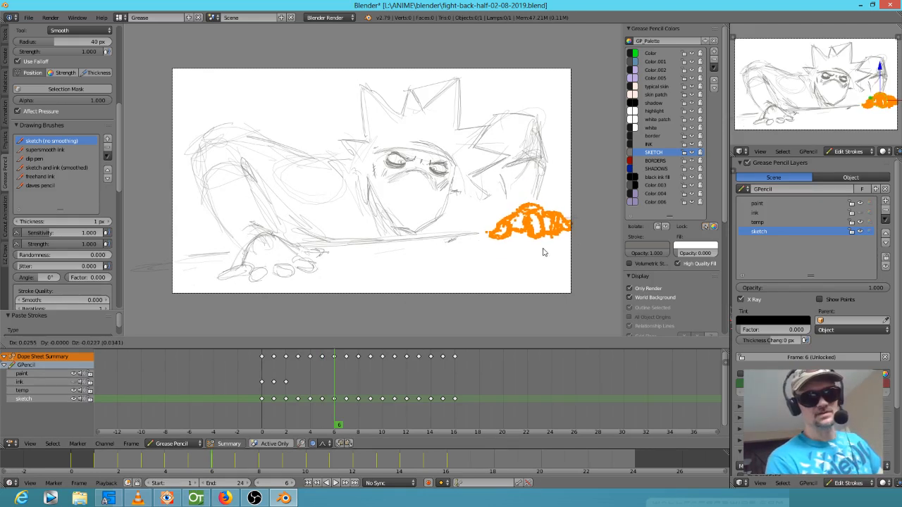
click(542, 251)
mouse_move(543, 155)
mouse_down()
mouse_move(547, 141)
mouse_move(521, 165)
mouse_move(532, 141)
mouse_move(510, 111)
mouse_move(534, 172)
mouse_move(504, 178)
mouse_move(509, 188)
mouse_up()
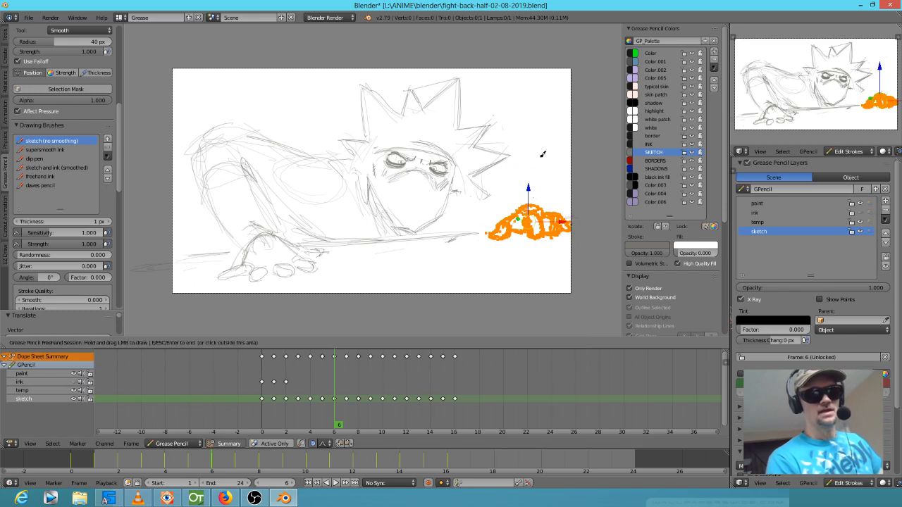
key(Escape)
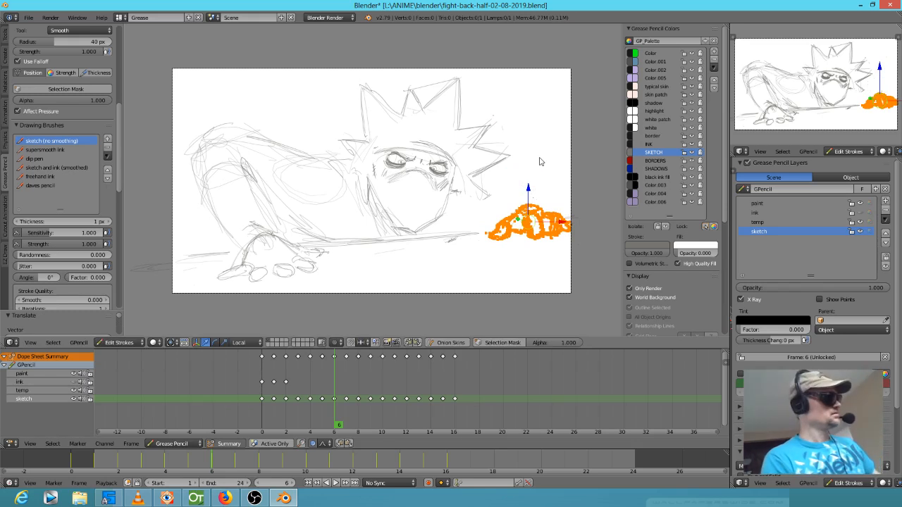
key(a)
Flip between frames 5 and 6 and their neighbours to compare the hand's position and the staff's line.
key(Right)
key(Left)
key(Left)
key(Right)
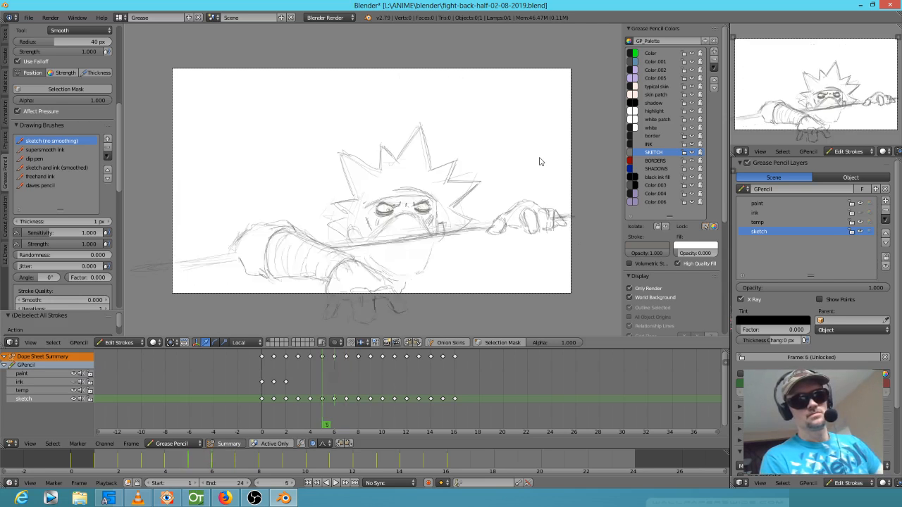
key(Left)
key(Right)
key(Left)
key(Right)
key(Left)
key(Right)
key(Left)
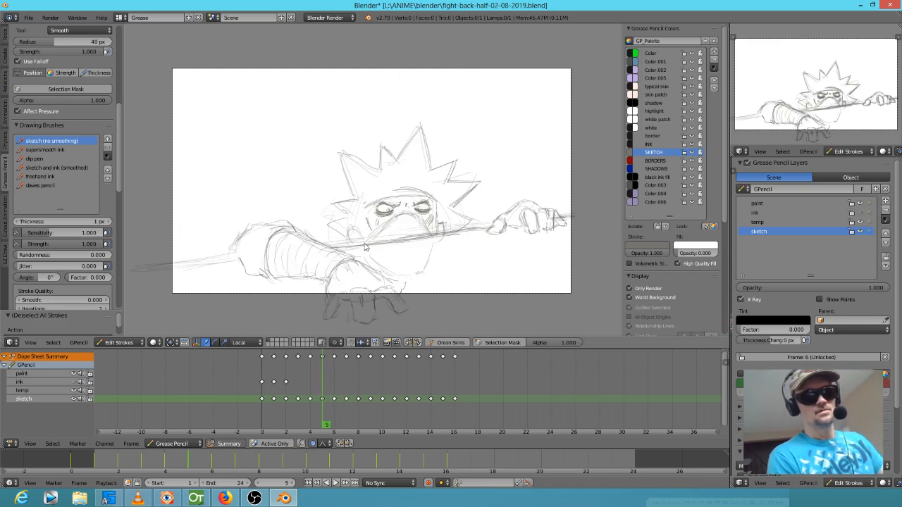
key(Left)
key(Right)
key(Right)
key(Left)
key(Right)
key(Left)
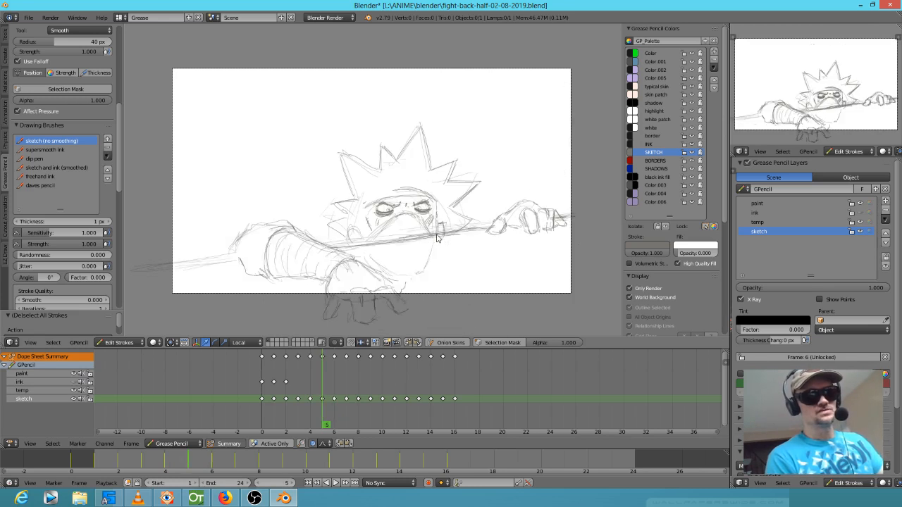
Erase the old staff strokes on both sides of the foreground hand on frame 6.
key(Right)
mouse_move(446, 251)
right_down()
mouse_move(441, 258)
mouse_move(456, 244)
mouse_move(342, 246)
right_up()
right_drag(185, 256, 225, 244)
right_drag(459, 245, 457, 240)
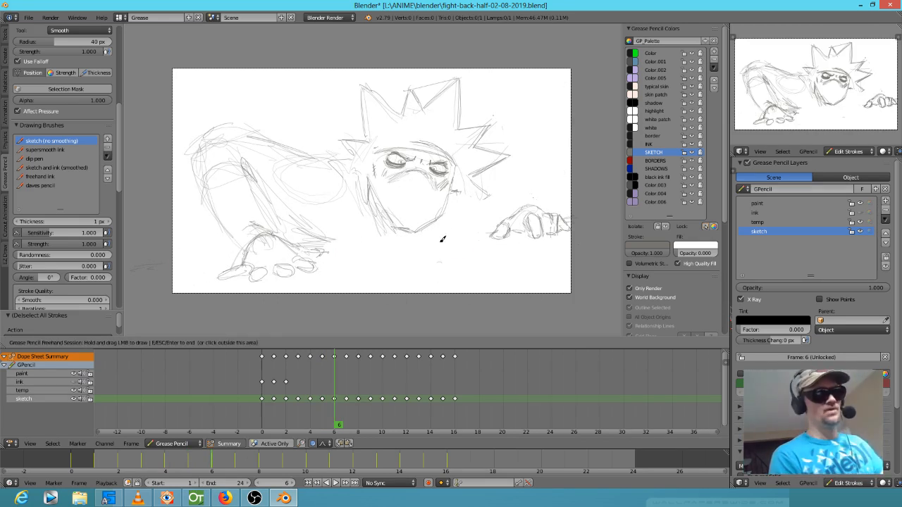
key(Escape)
Copy the staff section behind the wrapped forearm from frame 5 and paste it into frame 6.
key(Left)
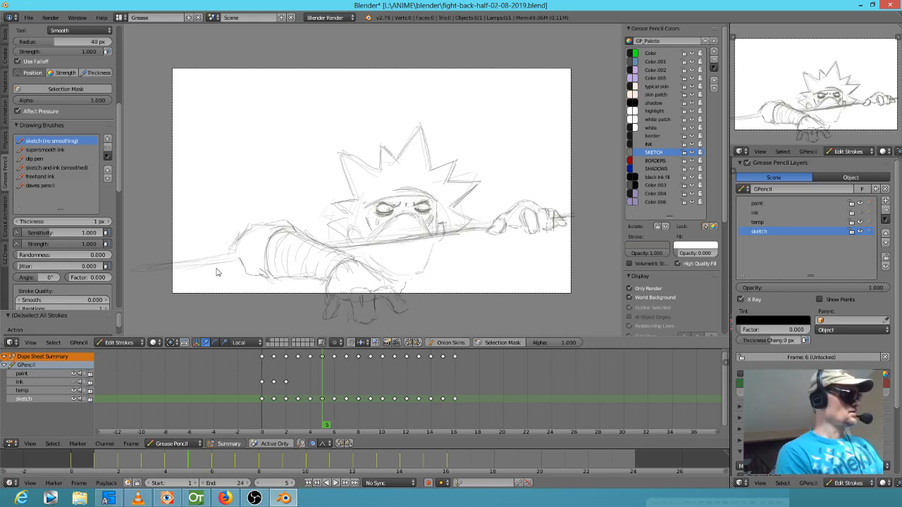
key(Right)
key(Left)
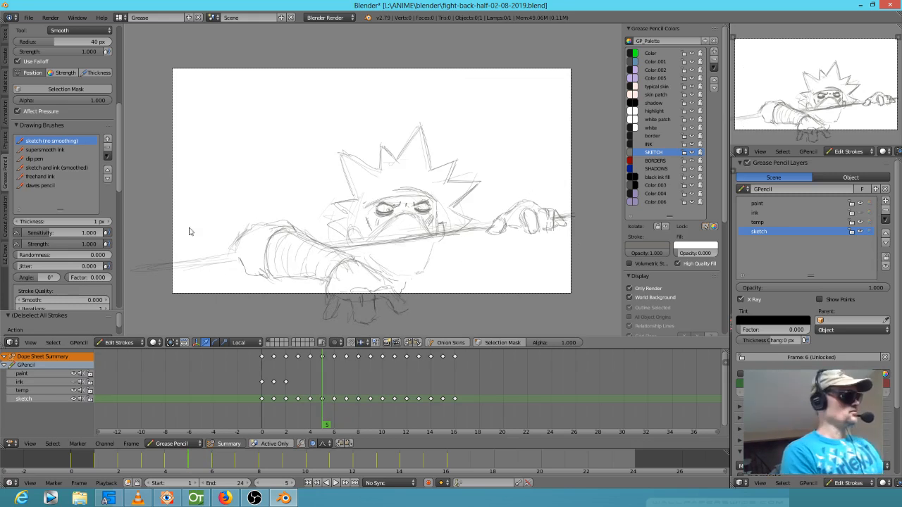
right_click(207, 260)
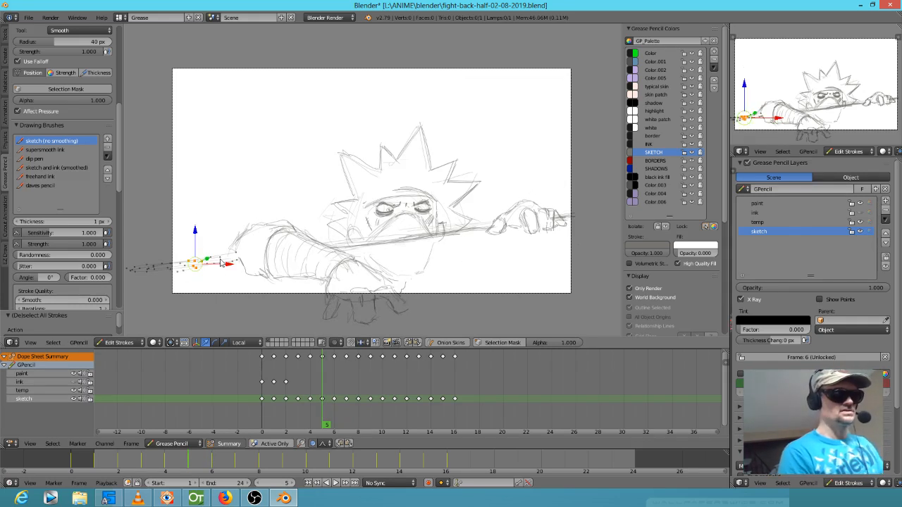
key(l)
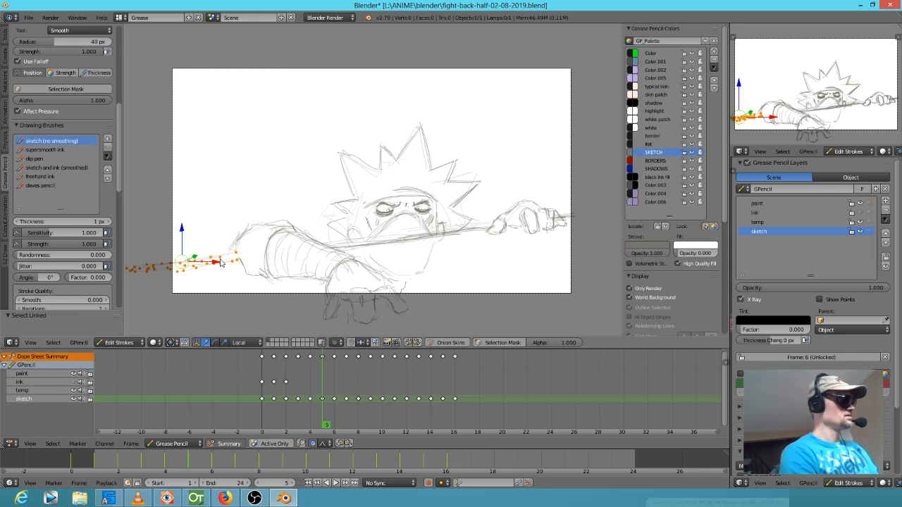
key(Right)
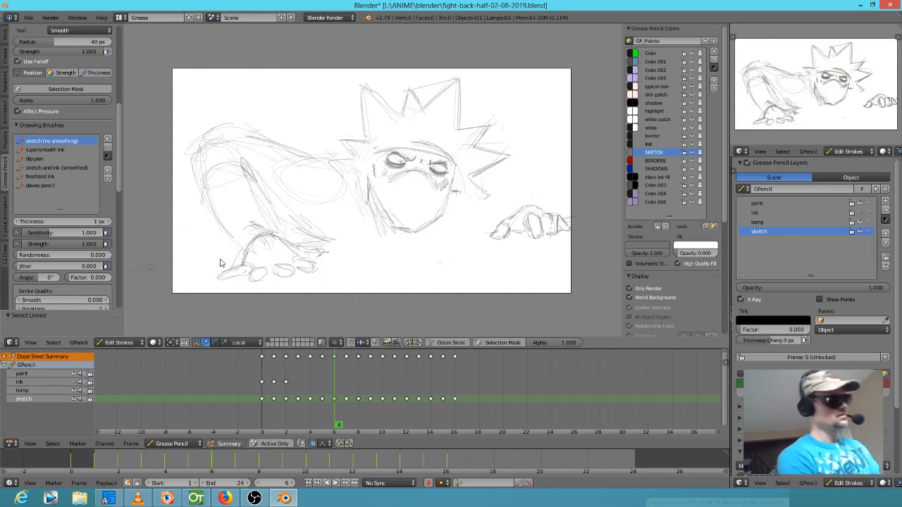
key(ctrl+v)
Copy the staff section between the two hands from frame 5 into frame 6, and compare the two frames.
key(Left)
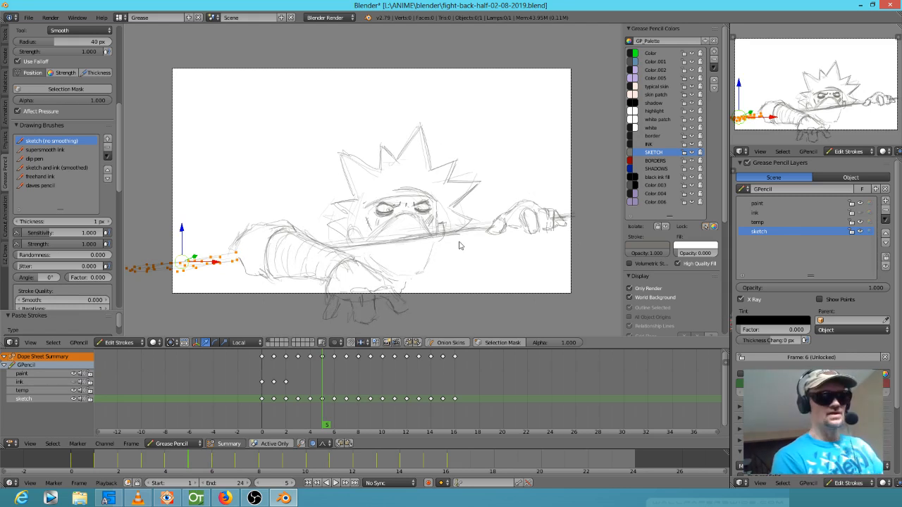
key(d+e)
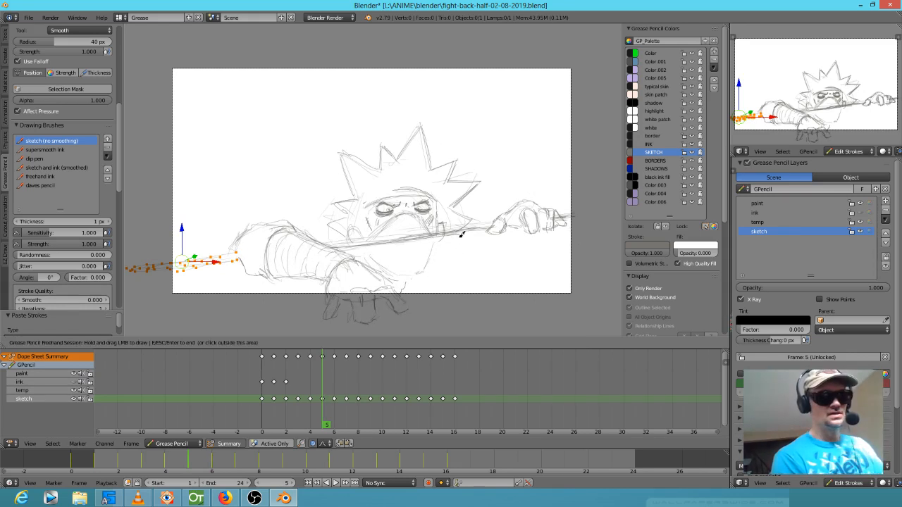
key(Escape)
key(a)
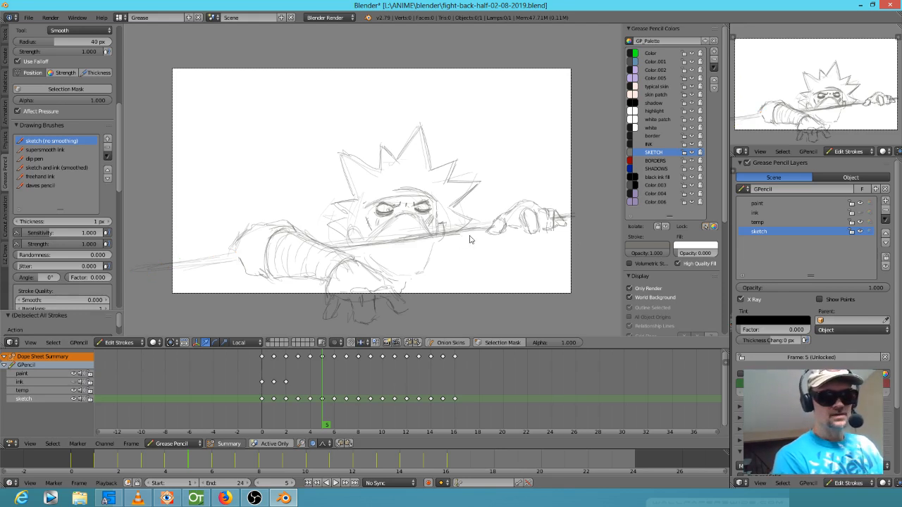
right_click(477, 230)
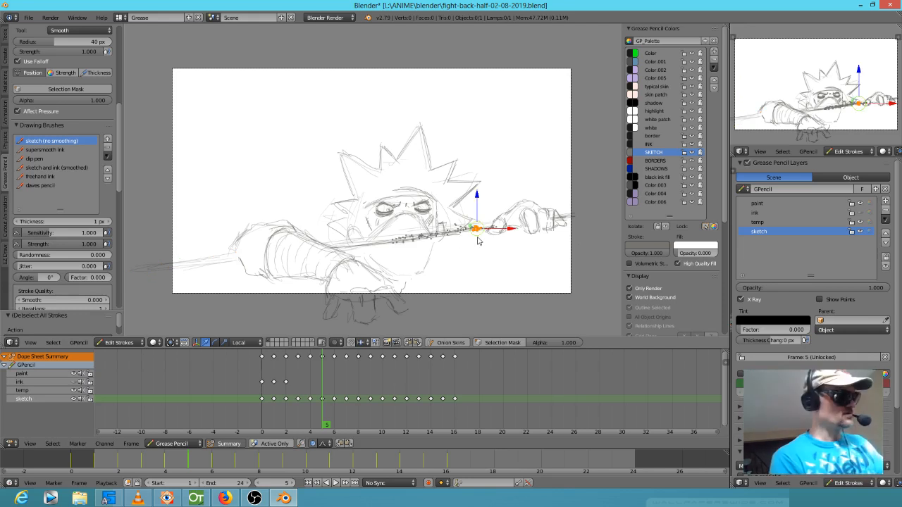
key(l)
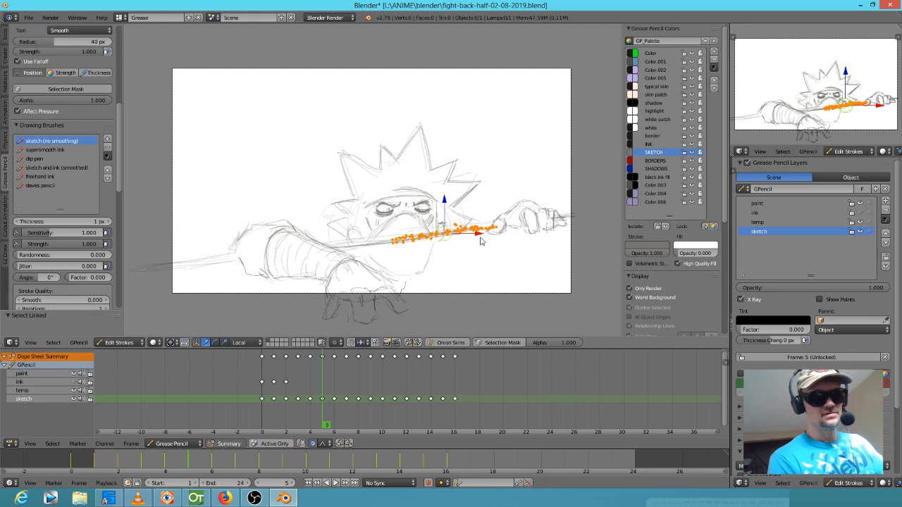
shift+right_click(379, 251)
key(l)
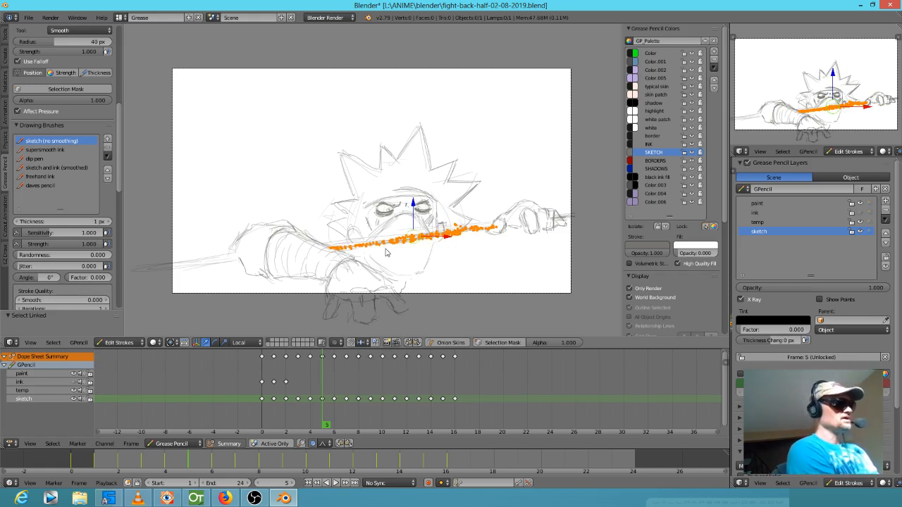
key(Right)
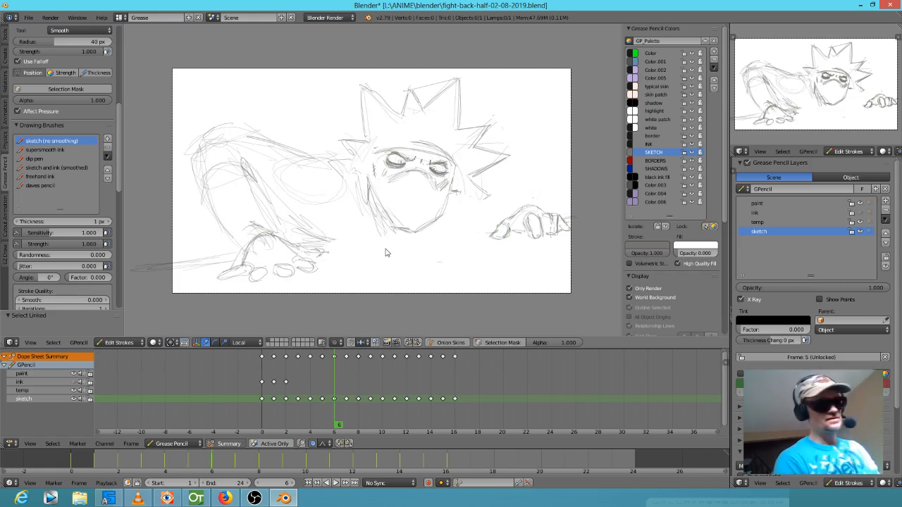
key(ctrl+v)
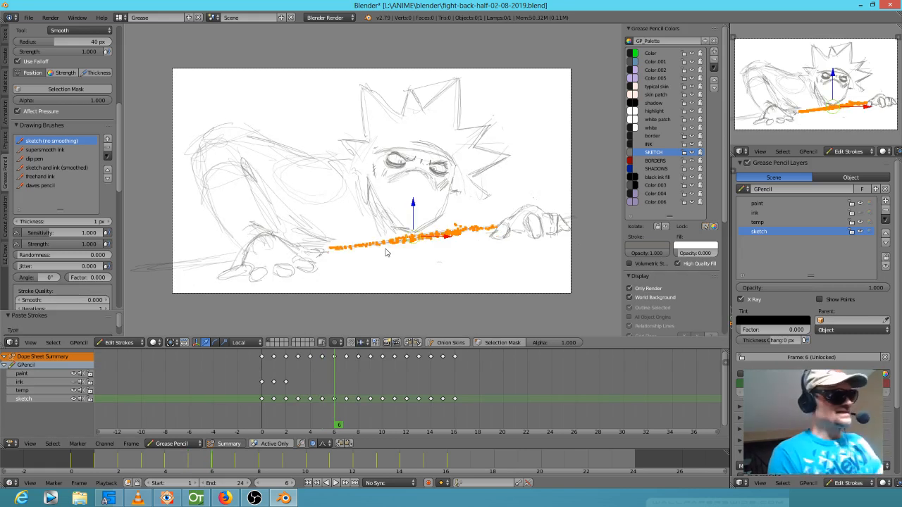
key(Right)
key(Left)
key(Left)
key(Right)
key(Left)
key(Right)
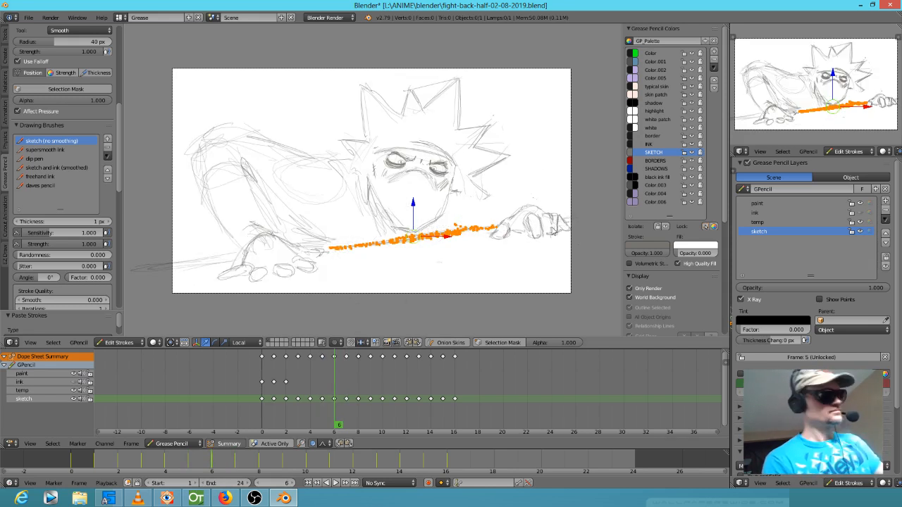
Erase most of the pasted far hand's fingers and knuckles on frame 6, checking the hand on frame 5.
mouse_move(543, 248)
mouse_down()
mouse_move(537, 226)
mouse_move(554, 230)
mouse_move(543, 221)
mouse_move(533, 241)
mouse_move(521, 237)
mouse_move(525, 223)
mouse_move(557, 222)
mouse_move(523, 237)
mouse_move(531, 234)
mouse_up()
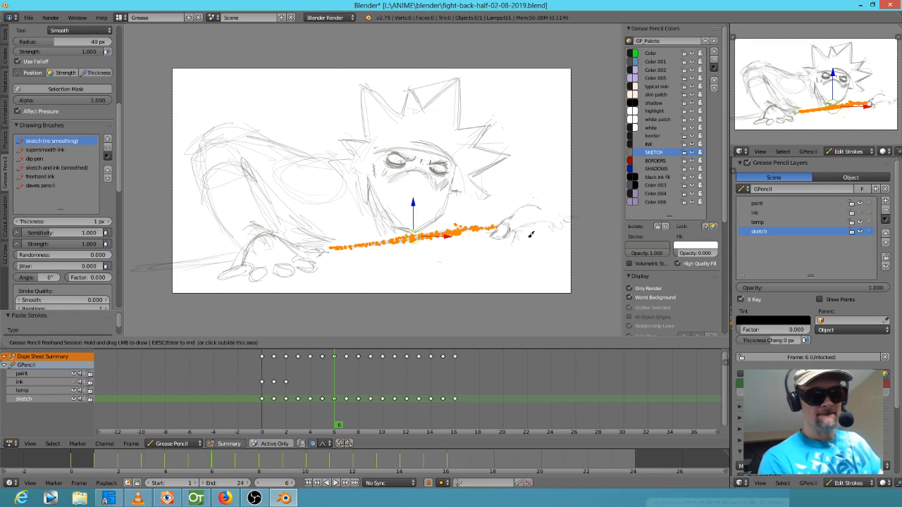
key(Left)
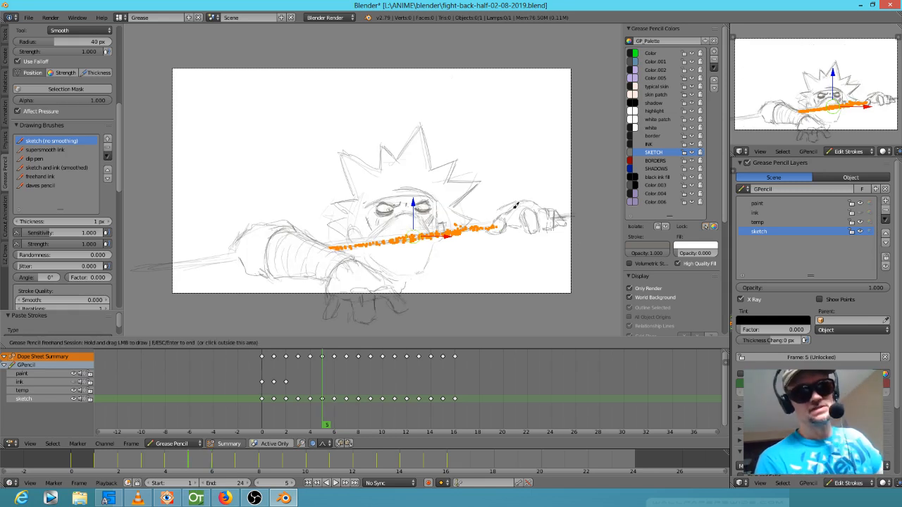
key(Right)
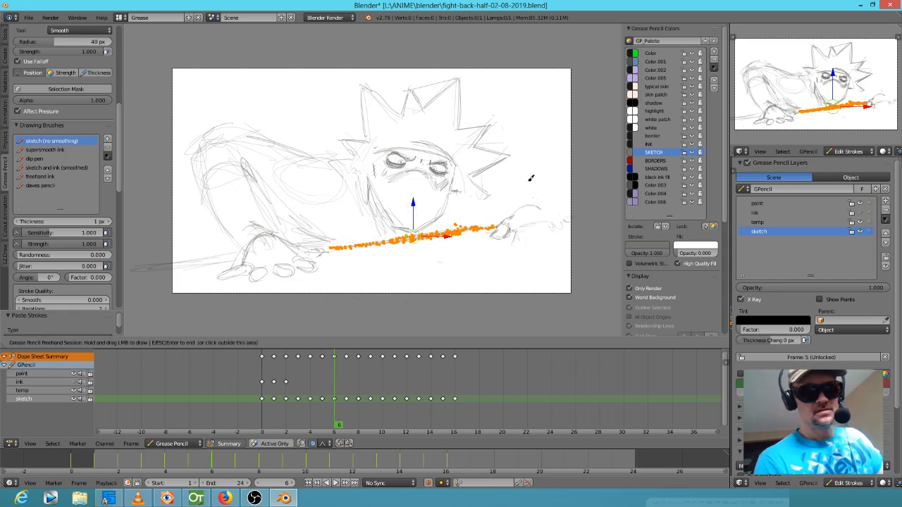
Sketch the far arm sloping from behind the hair to the staff, with an open hand and extended fingers, checking against frame 5.
drag(485, 141, 512, 157)
mouse_move(507, 145)
mouse_down()
mouse_move(533, 201)
mouse_move(506, 212)
mouse_up()
mouse_move(473, 204)
mouse_down()
mouse_move(511, 214)
mouse_move(447, 231)
mouse_move(517, 185)
mouse_move(538, 204)
mouse_move(528, 241)
mouse_move(556, 231)
mouse_move(544, 227)
mouse_move(560, 238)
mouse_move(543, 250)
mouse_move(563, 231)
mouse_move(551, 218)
mouse_up()
key(Left)
key(Right)
mouse_move(563, 213)
mouse_down()
mouse_move(548, 210)
mouse_move(564, 220)
mouse_up()
key(Left)
key(Right)
key(Escape)
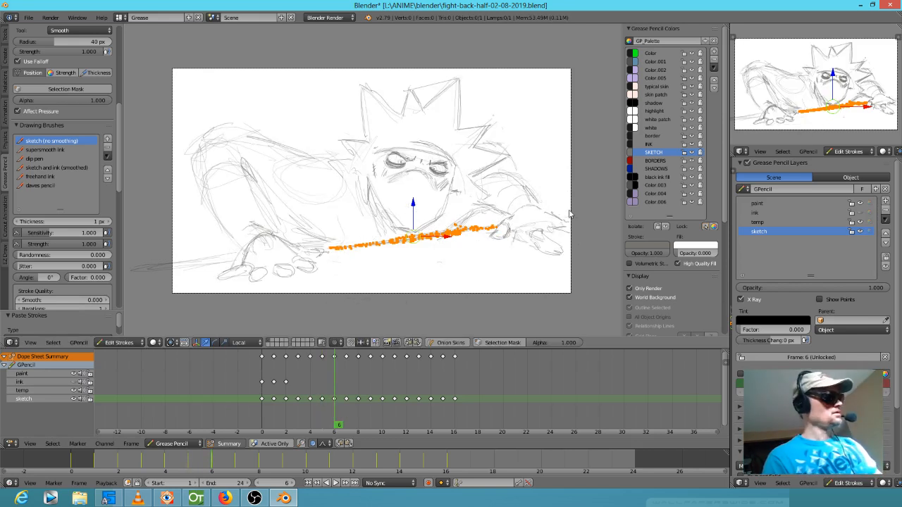
Deselect all strokes and flip between frames 5 and 6 to compare the masked fighter's arms, hands and staff.
key(a)
key(Right)
key(Left)
key(Left)
key(Right)
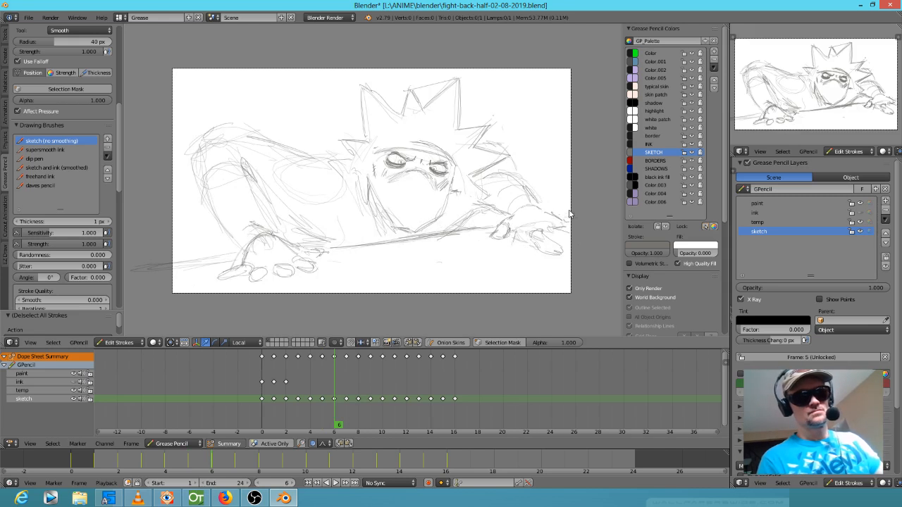
key(Left)
key(Right)
key(Left)
key(Right)
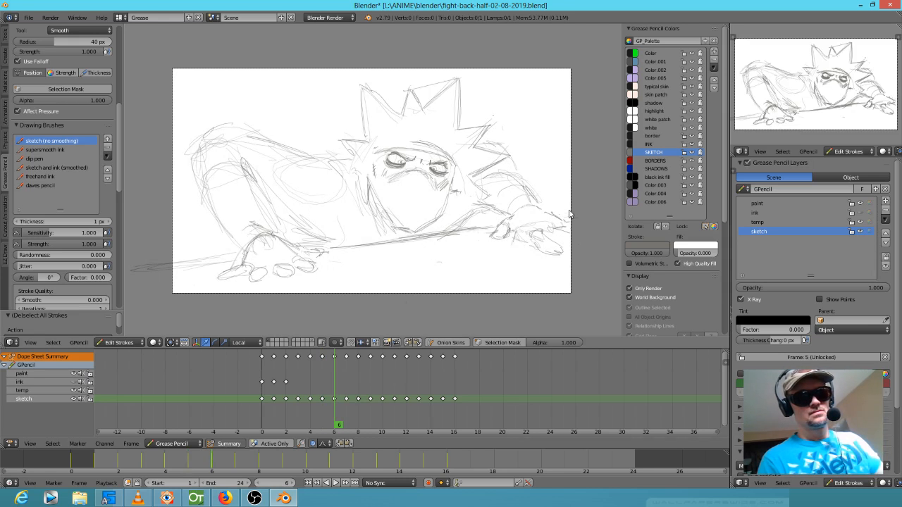
key(Left)
key(Right)
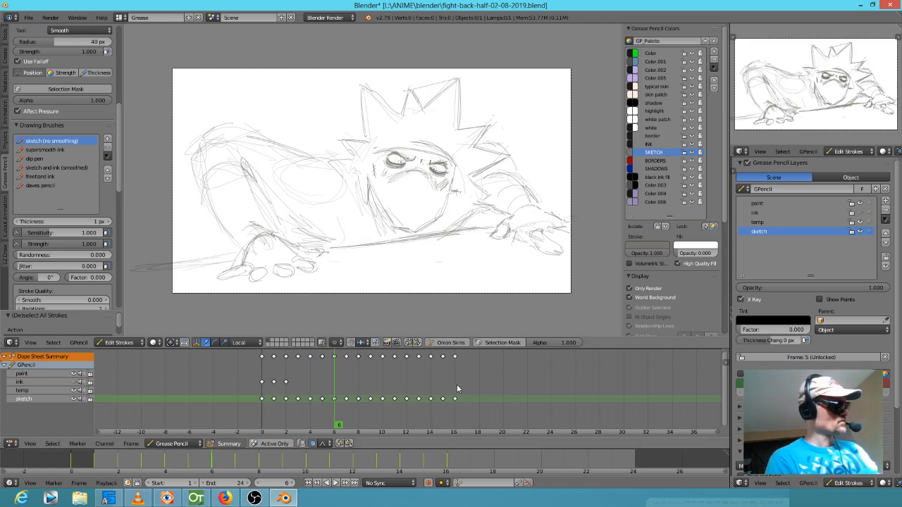
Select the keyframes from frame 7 to frame 16 and try to play back the animation.
key(b)
drag(496, 409, 344, 349)
key(alt+a)
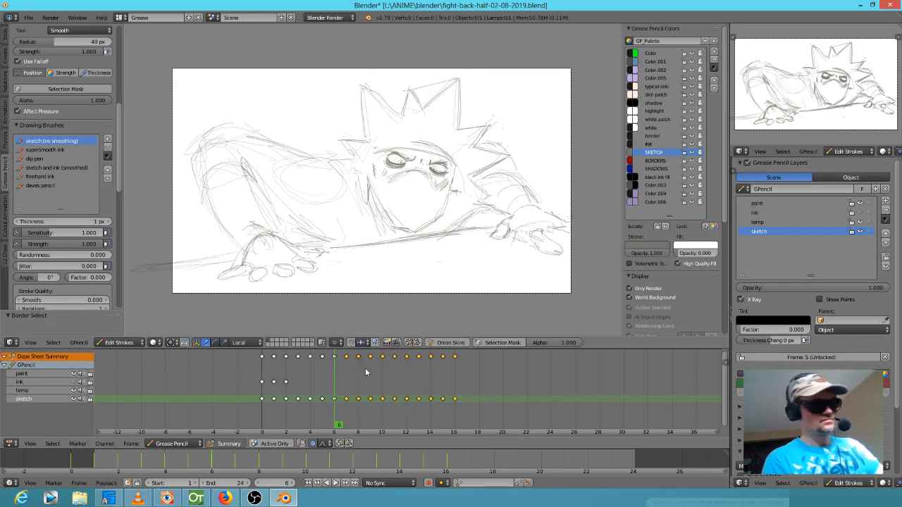
key(Escape)
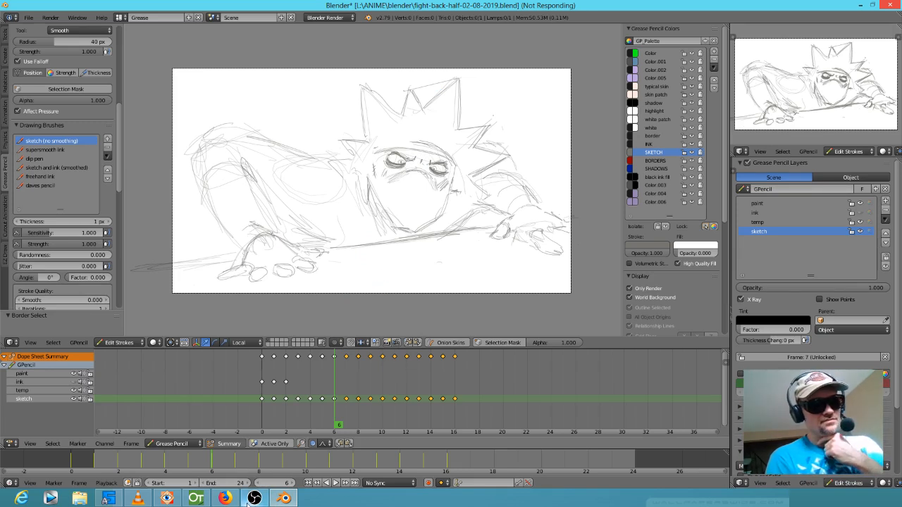
mouse_move(255, 498)
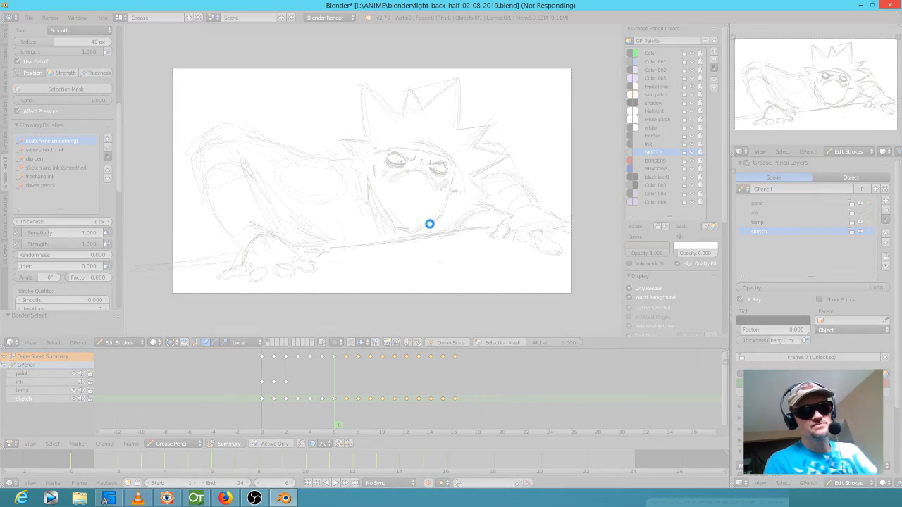
Force the unresponsive Blender window to close without waiting for it to respond.
right_click(287, 501)
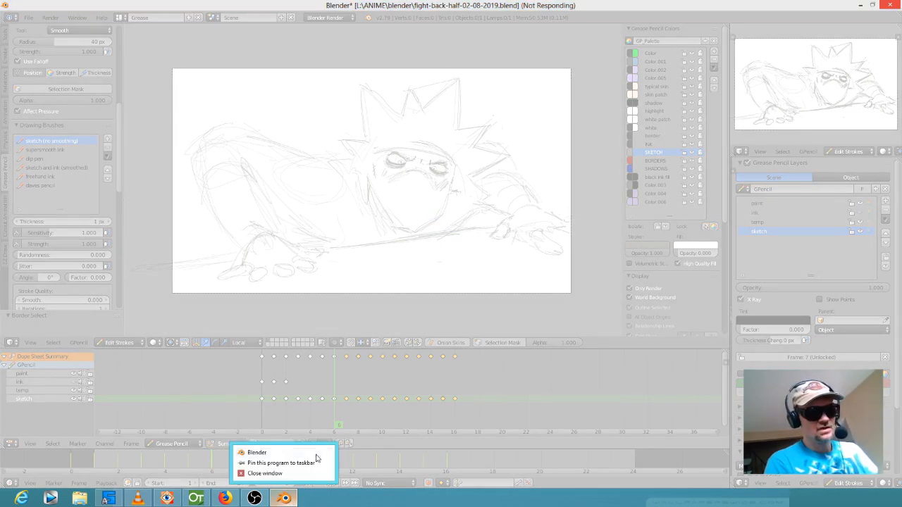
click(258, 473)
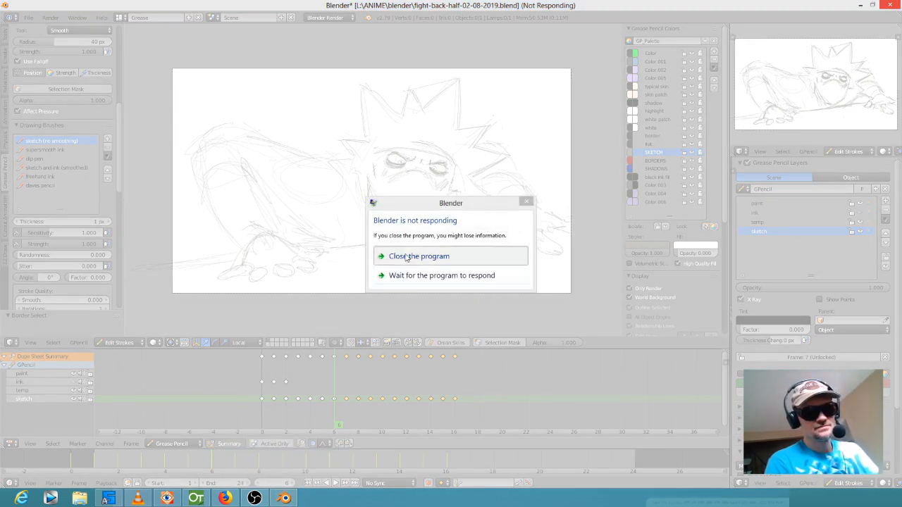
click(407, 257)
click(512, 268)
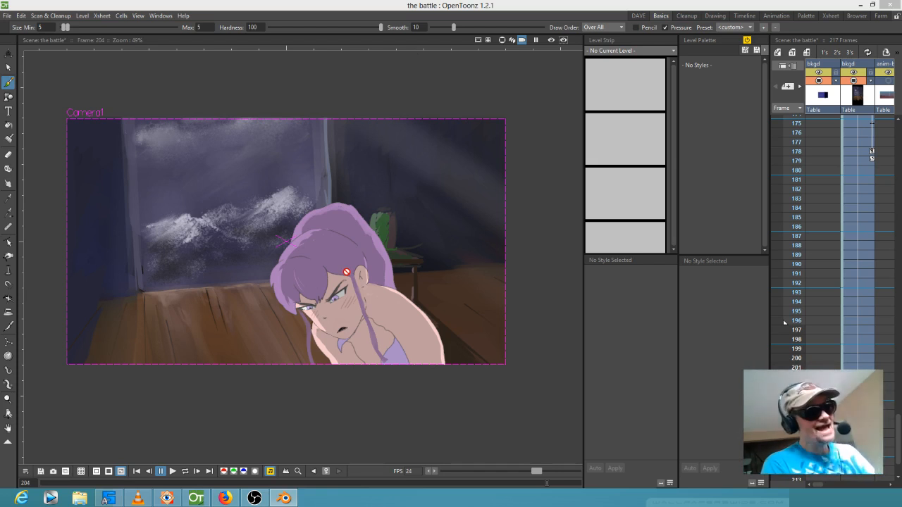
Switch to a fresh Blender session and open the recent file fight-back-half-02-08-2019.blend.
click(283, 498)
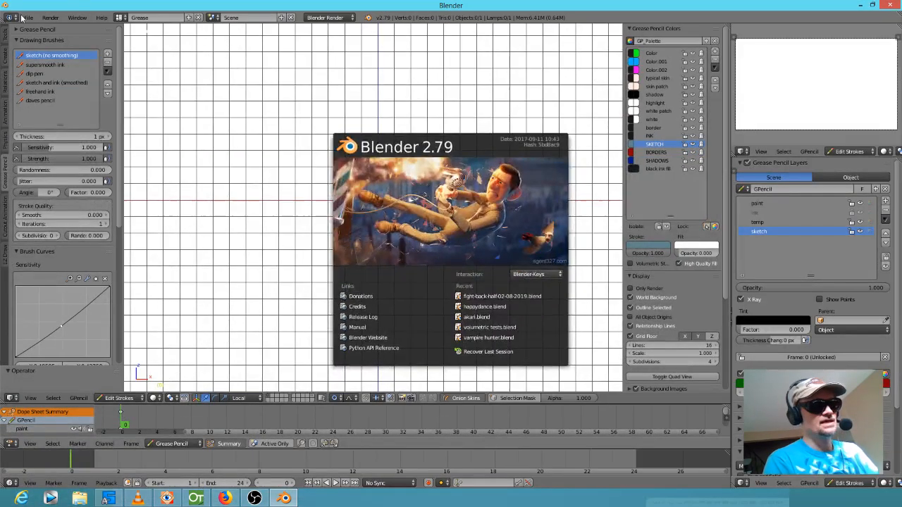
click(25, 17)
click(27, 17)
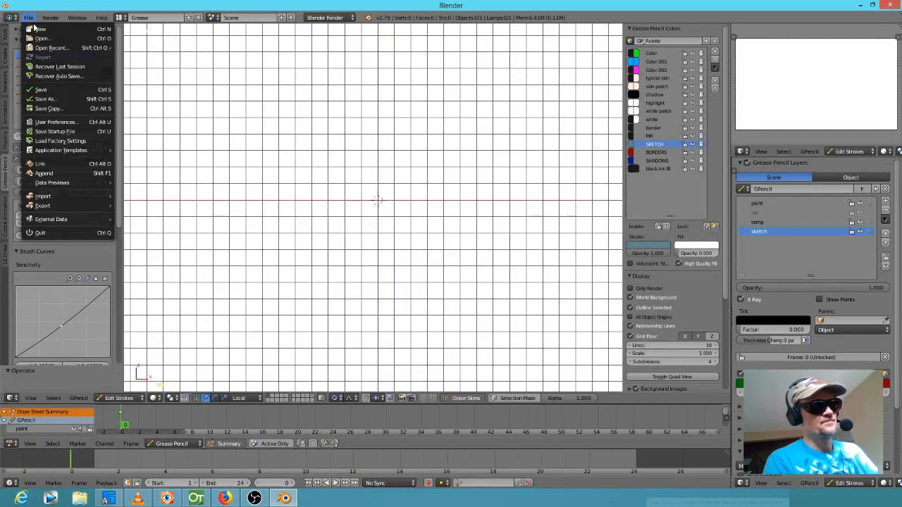
mouse_move(53, 47)
click(158, 46)
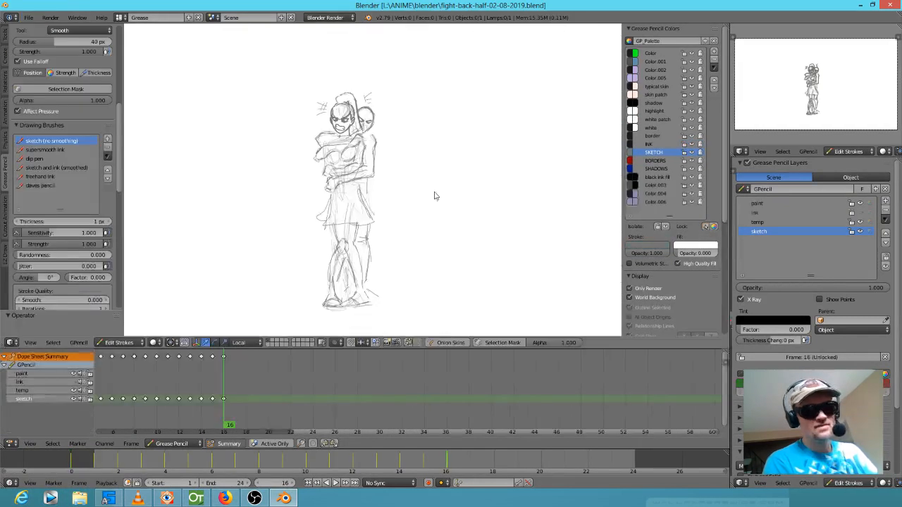
Show the storyboard through the camera and go to frame 6.
drag(226, 425, 95, 423)
key(KP_0)
drag(724, 403, 108, 404)
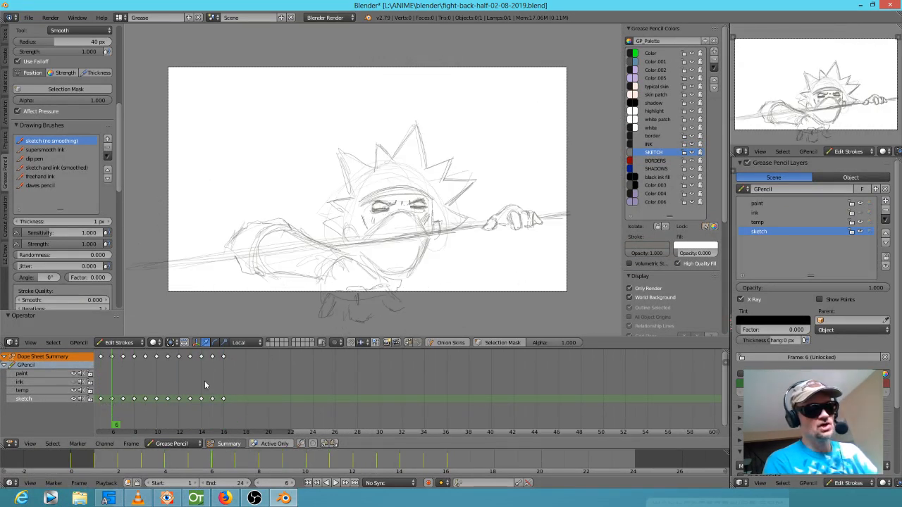
drag(308, 433, 207, 421)
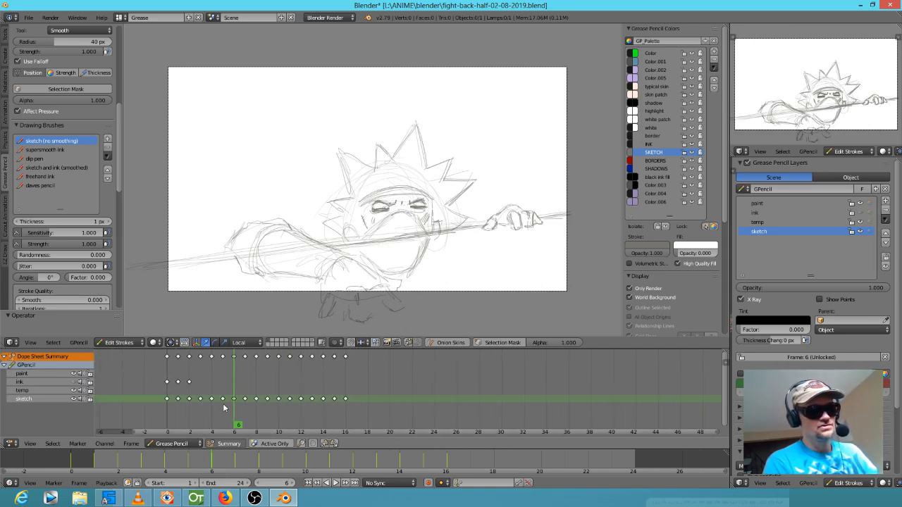
Start playback from frame 6, and scrub the reopened storyboard between frames 7 and 4 to check its sketches.
key(alt+a)
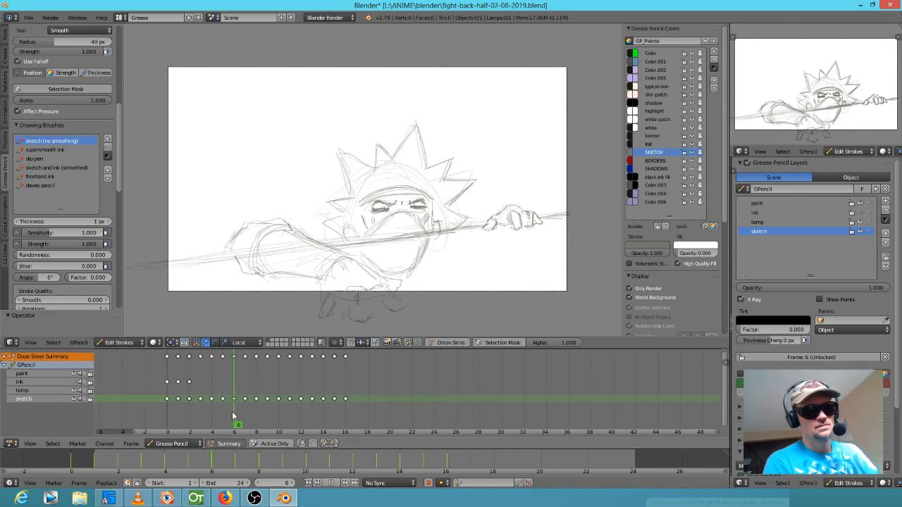
drag(232, 412, 242, 407)
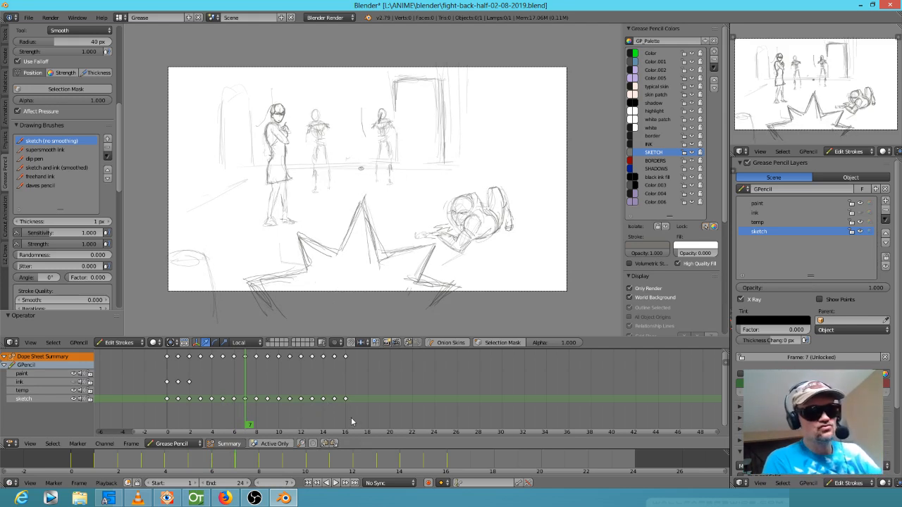
key(alt+a)
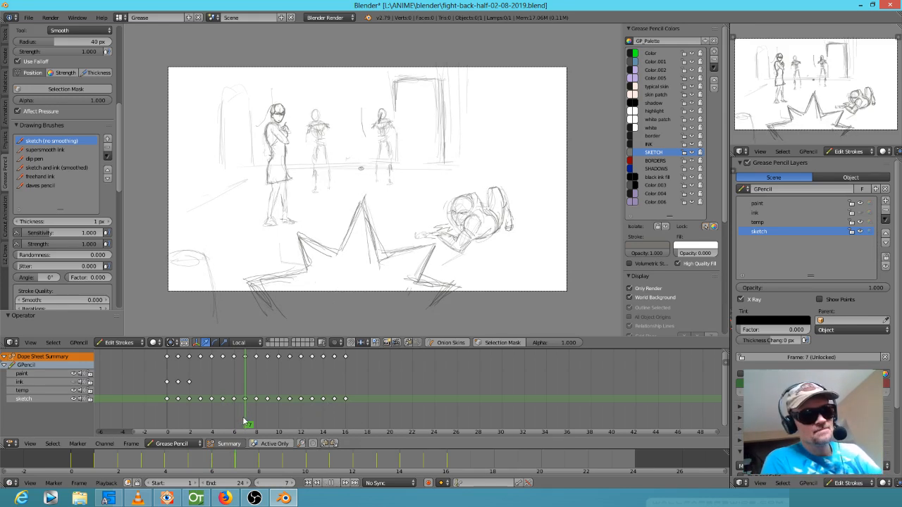
mouse_move(242, 422)
mouse_down()
mouse_move(179, 407)
mouse_move(229, 416)
mouse_move(204, 411)
mouse_move(213, 412)
mouse_up()
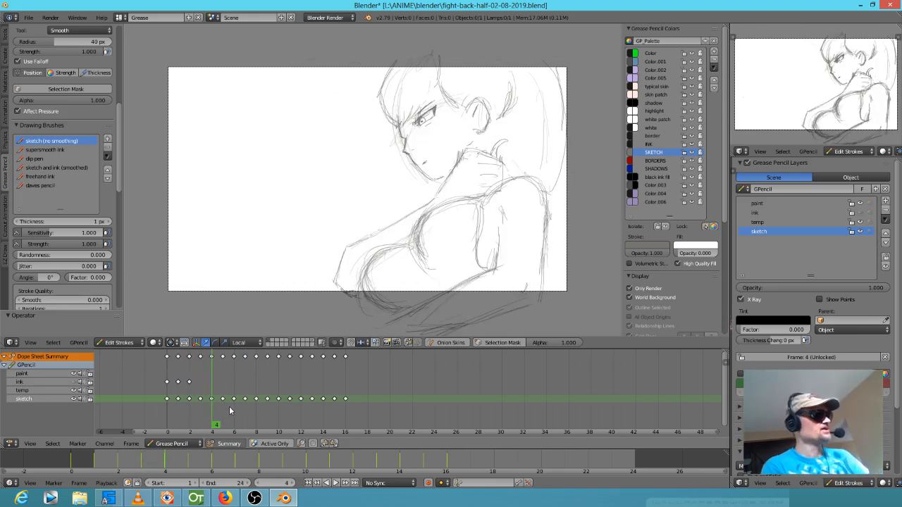